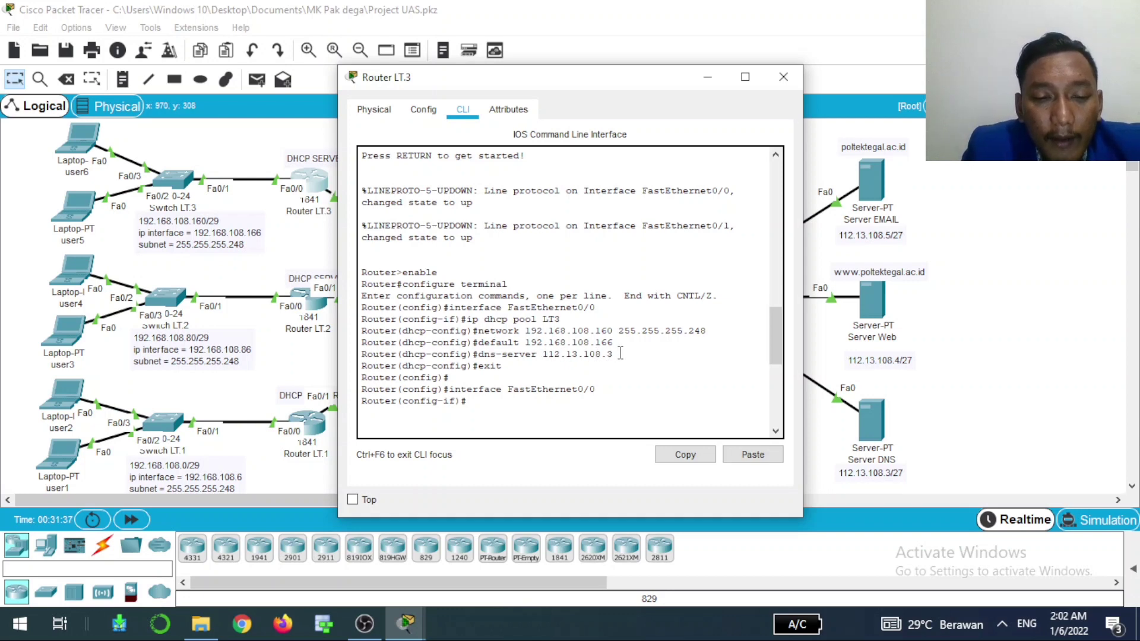
Step: Check the IP configuration of laptops user5 and user6 on the Router LT.3 network
left_click(707, 77)
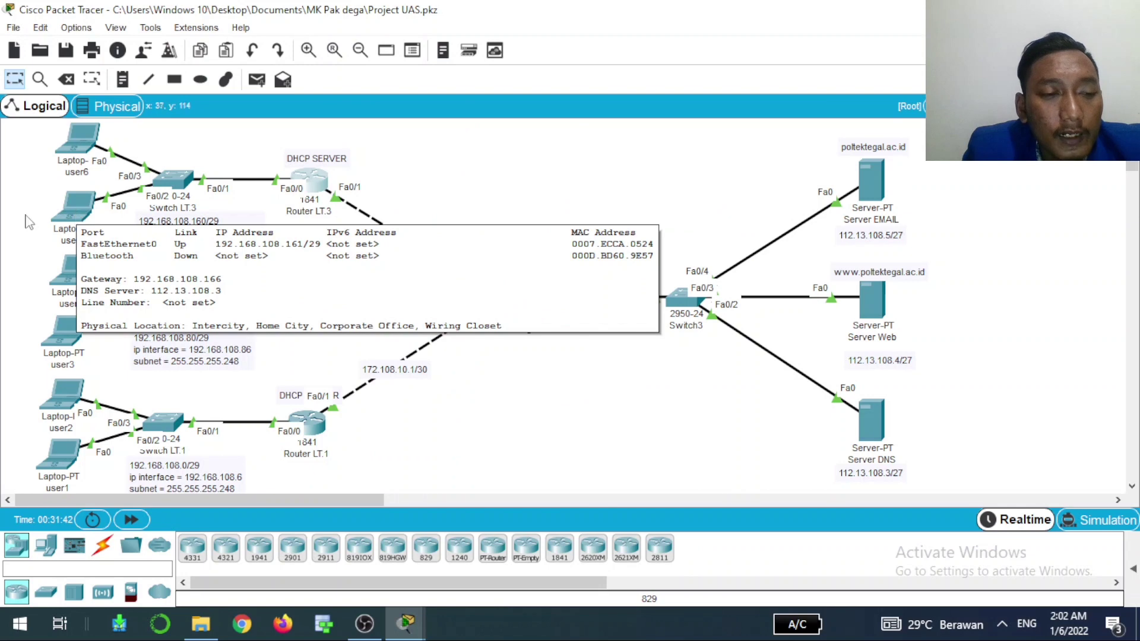
left_click(62, 211)
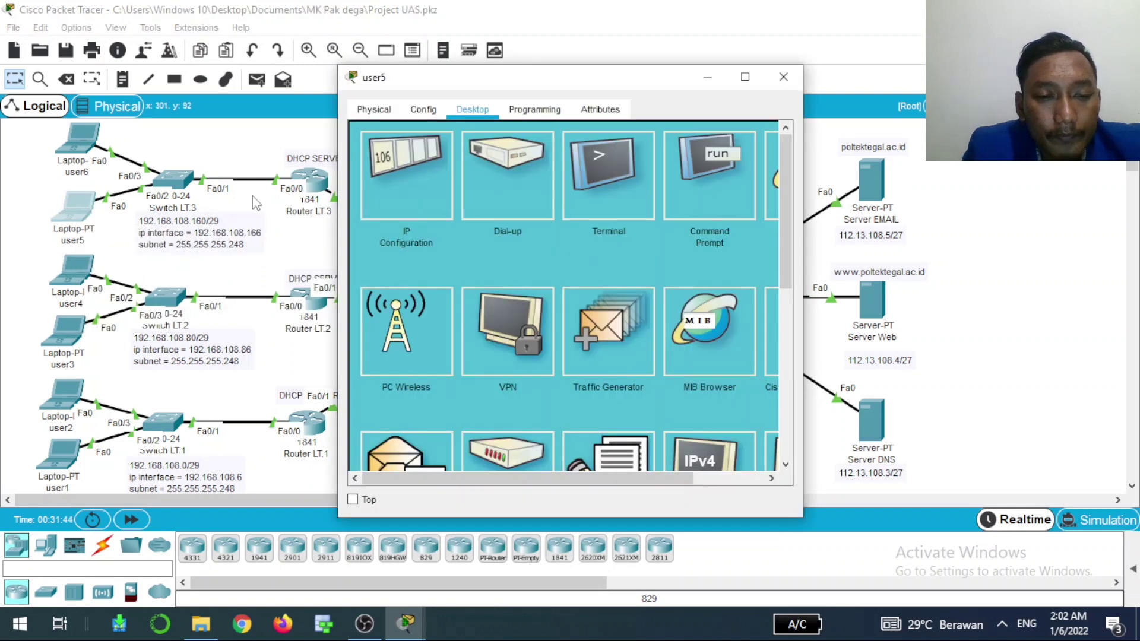
left_click(415, 173)
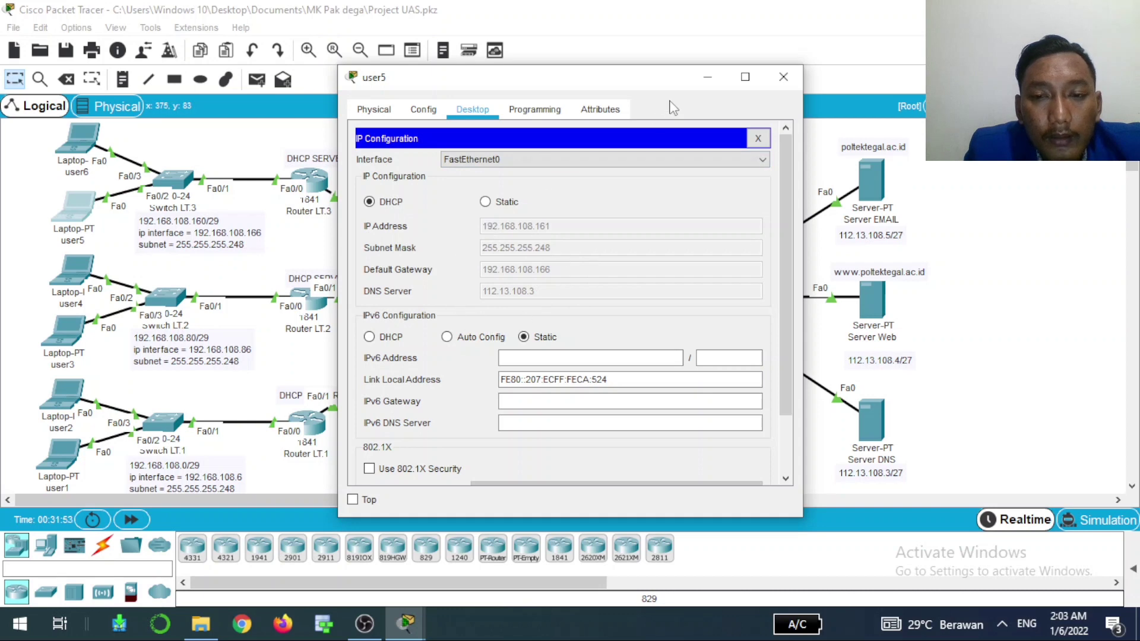
left_click(707, 78)
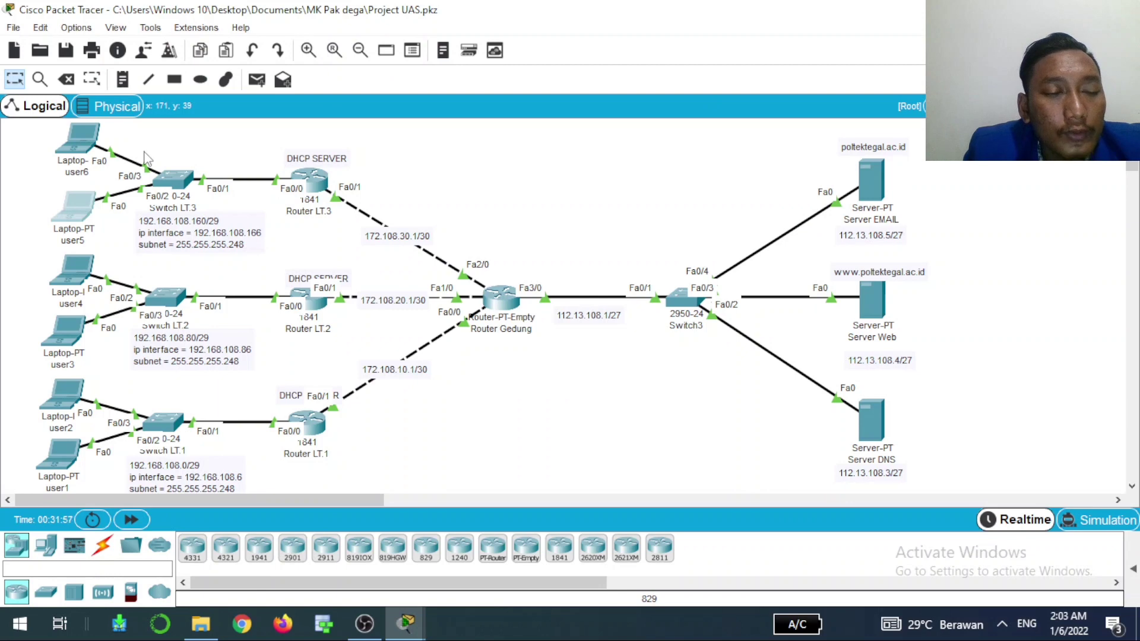
left_click(85, 148)
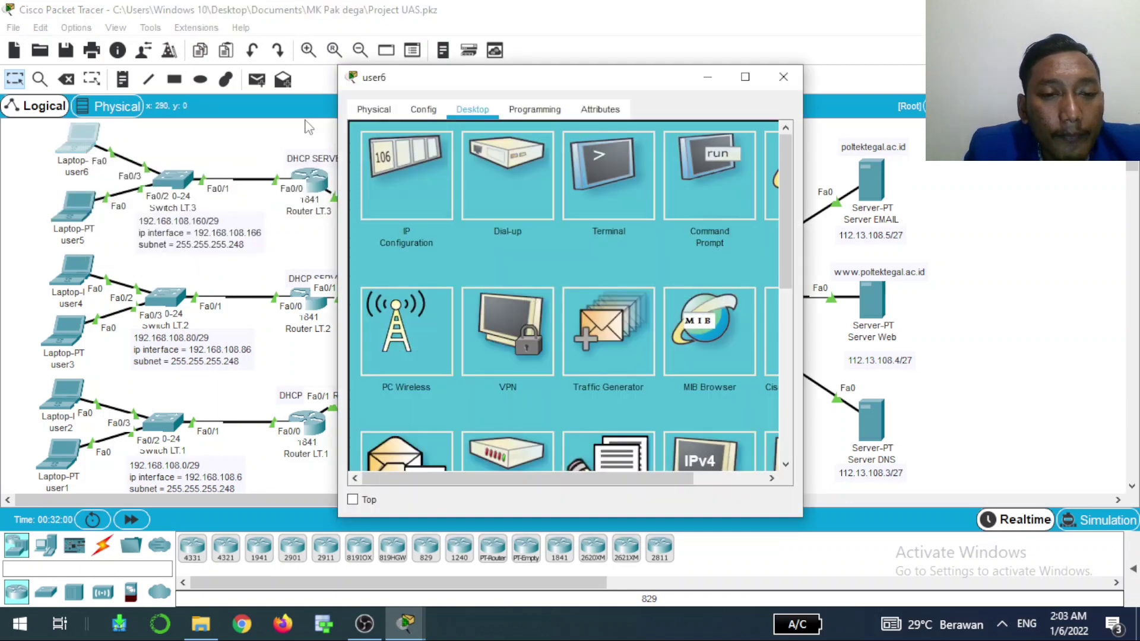
left_click(411, 177)
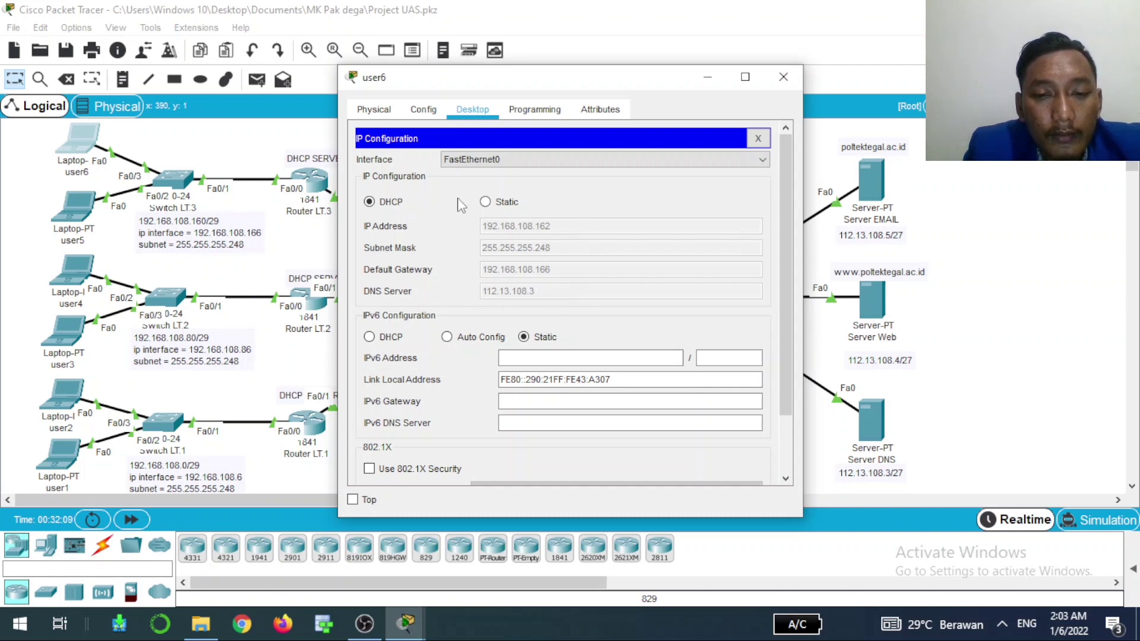
left_click(707, 77)
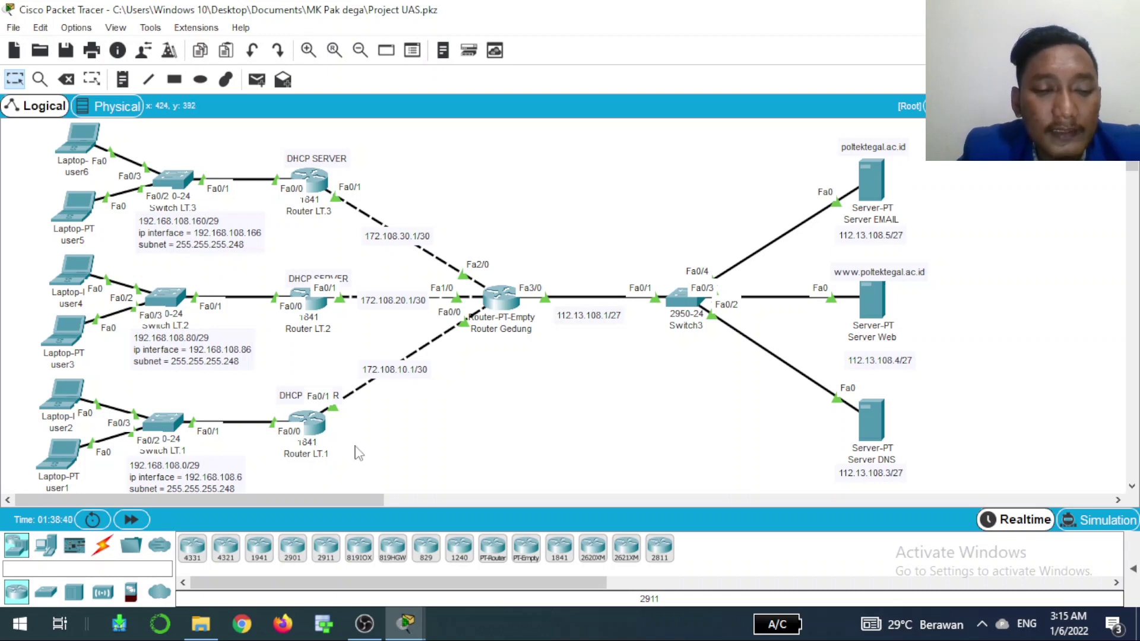
Step: Check the IP address and subnet mask of FastEthernet0/1 on Router LT.1 and FastEthernet0/0 on Router Gedung
left_click(314, 427)
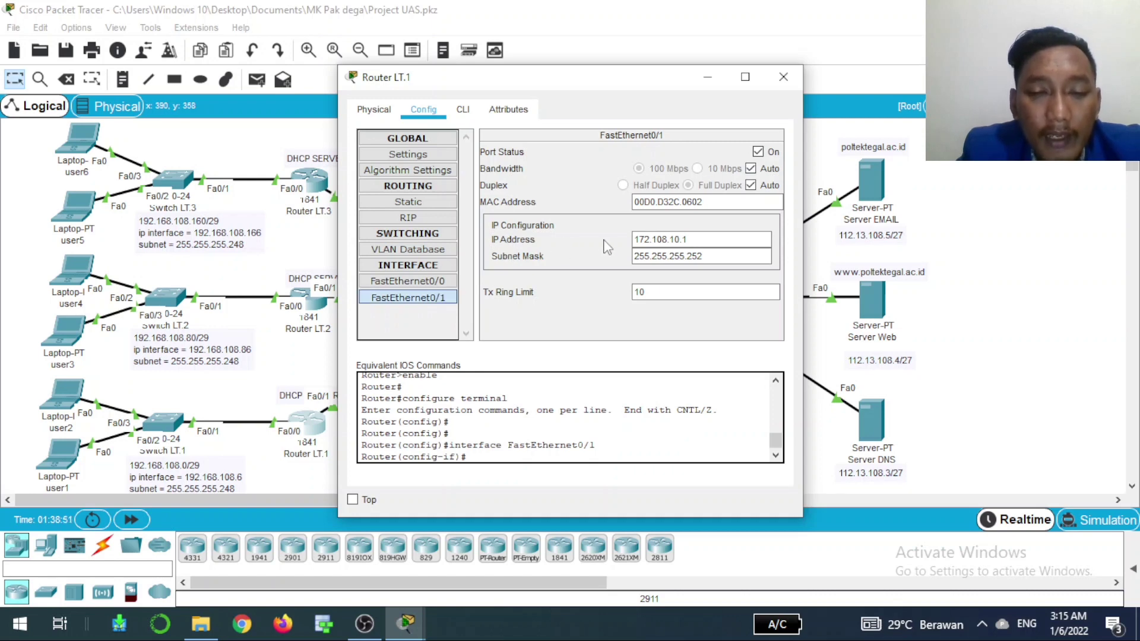
left_click(650, 240)
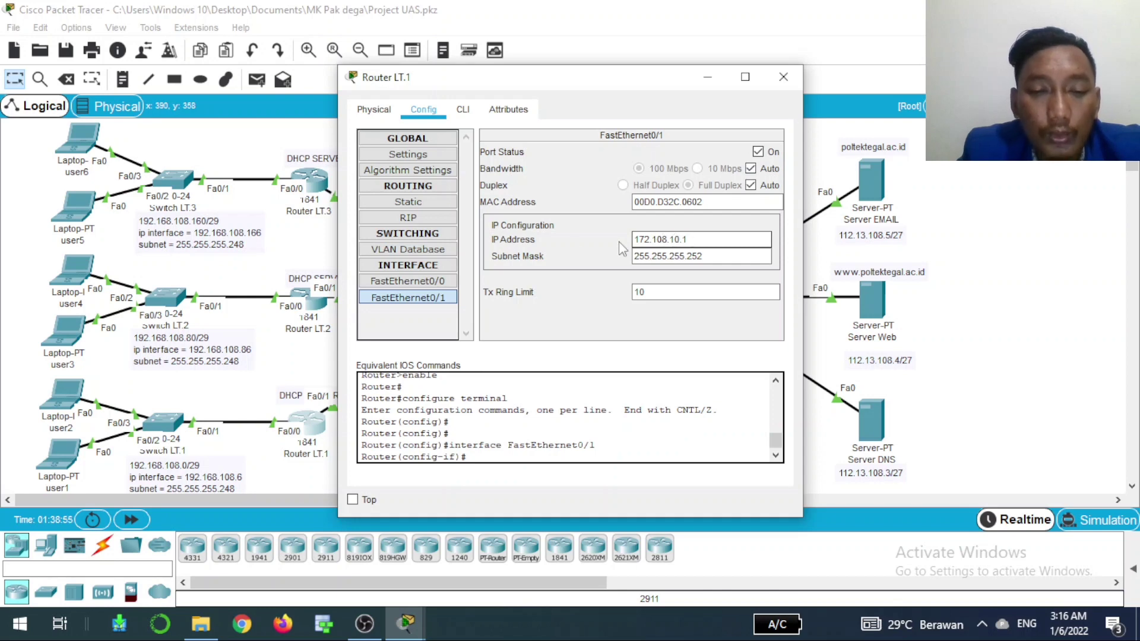
left_click(662, 257)
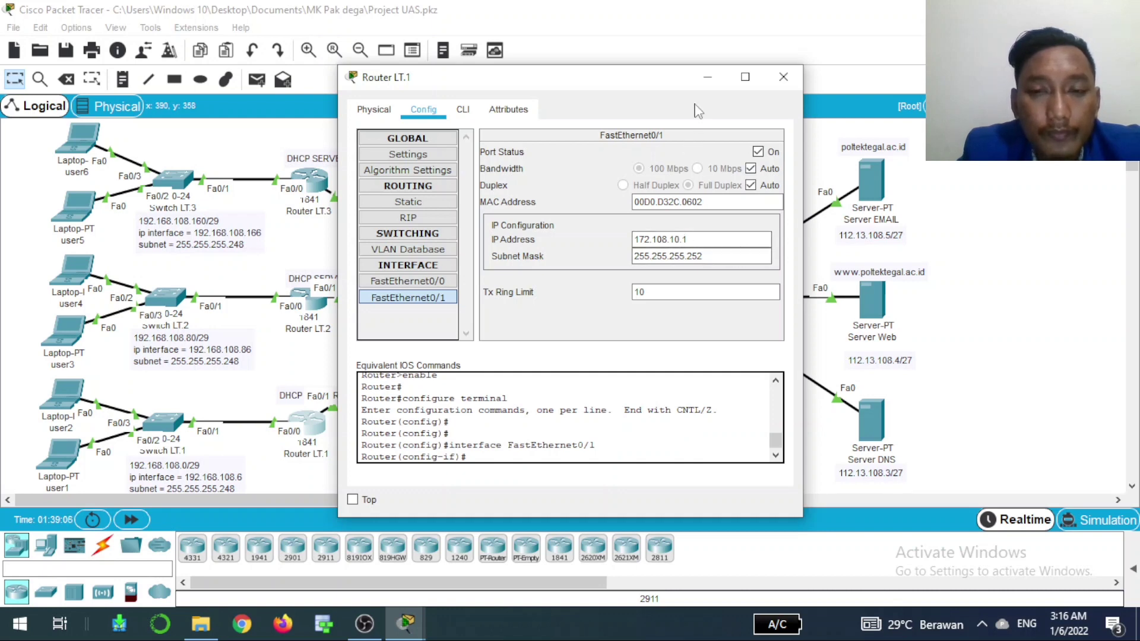
left_click(707, 85)
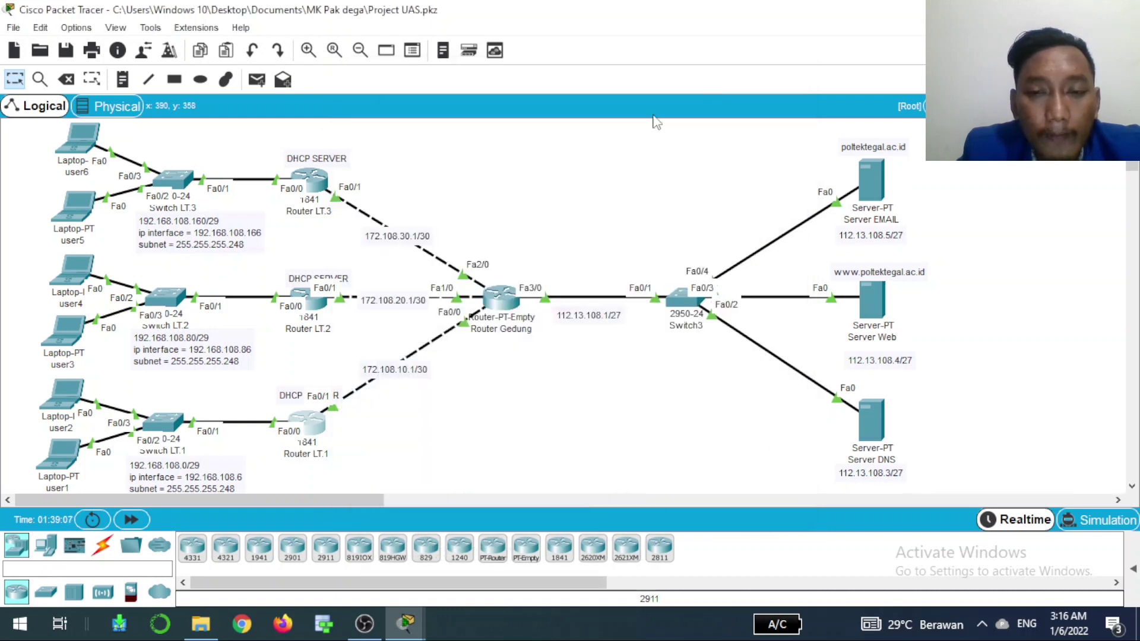
left_click(509, 308)
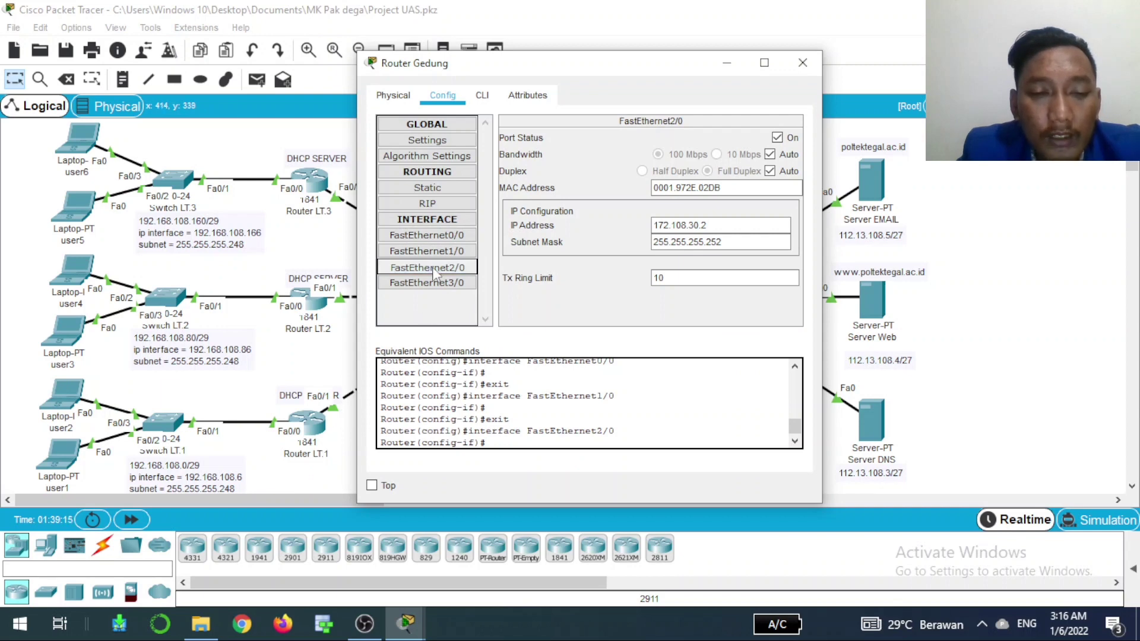
left_click(444, 235)
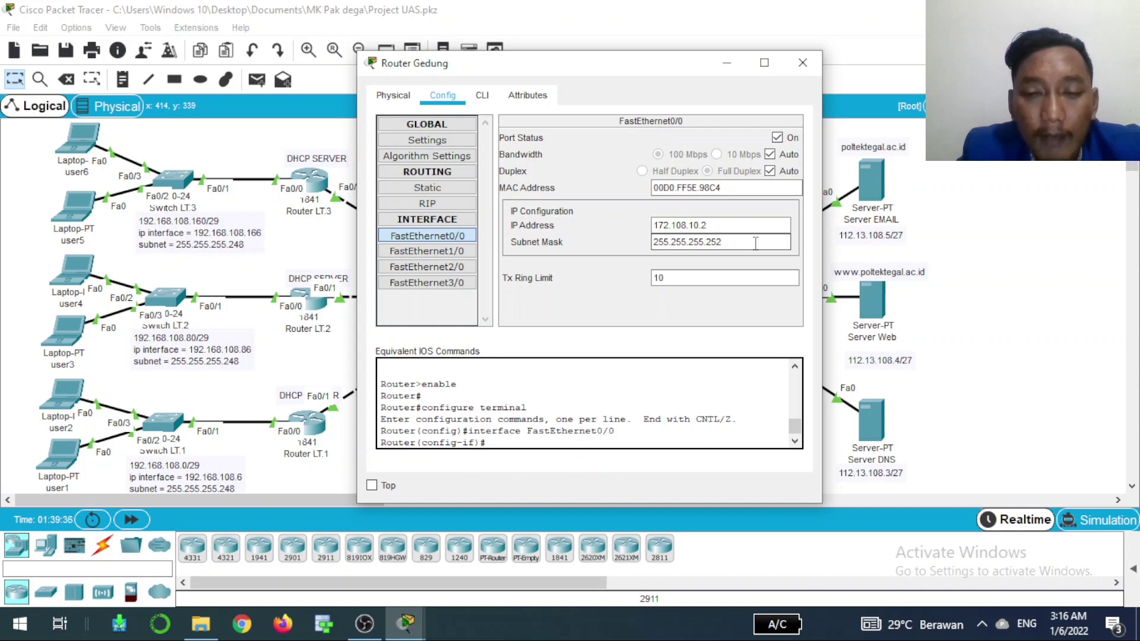
left_click(726, 63)
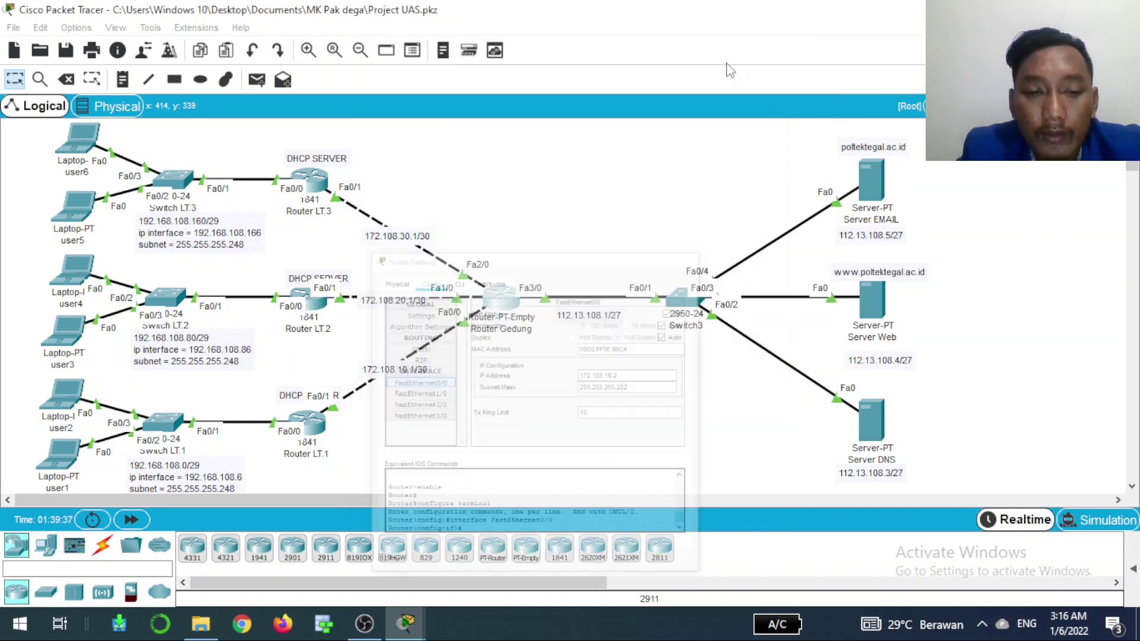
Step: Check the IP address and subnet mask of FastEthernet0/1 on Router LT.2 and FastEthernet1/0 on Router Gedung
left_click(315, 304)
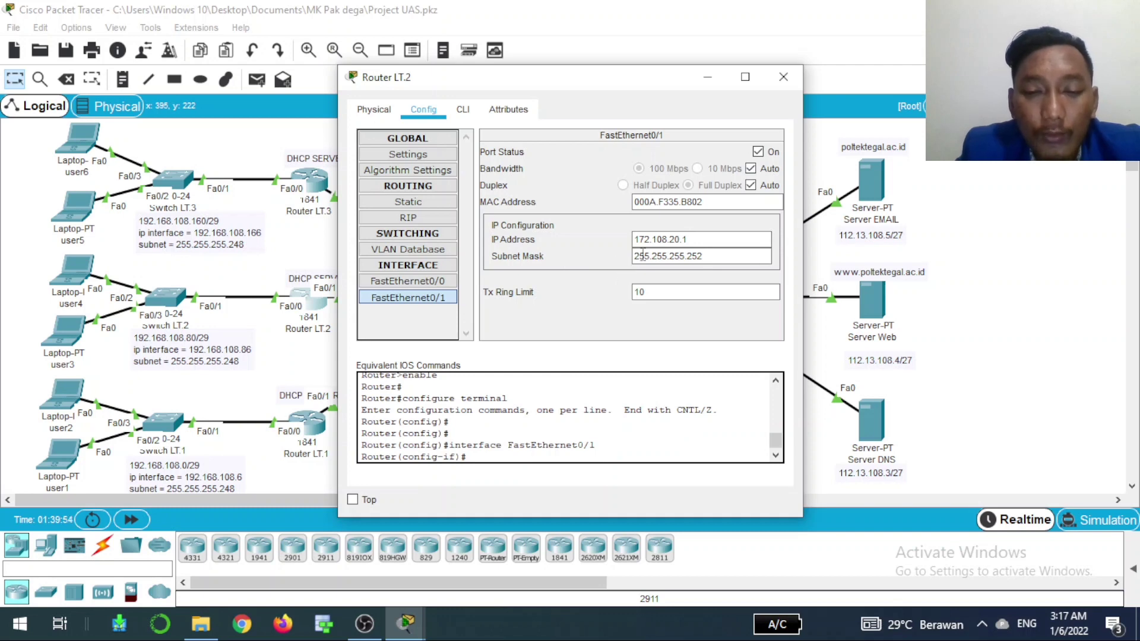
left_click(661, 257)
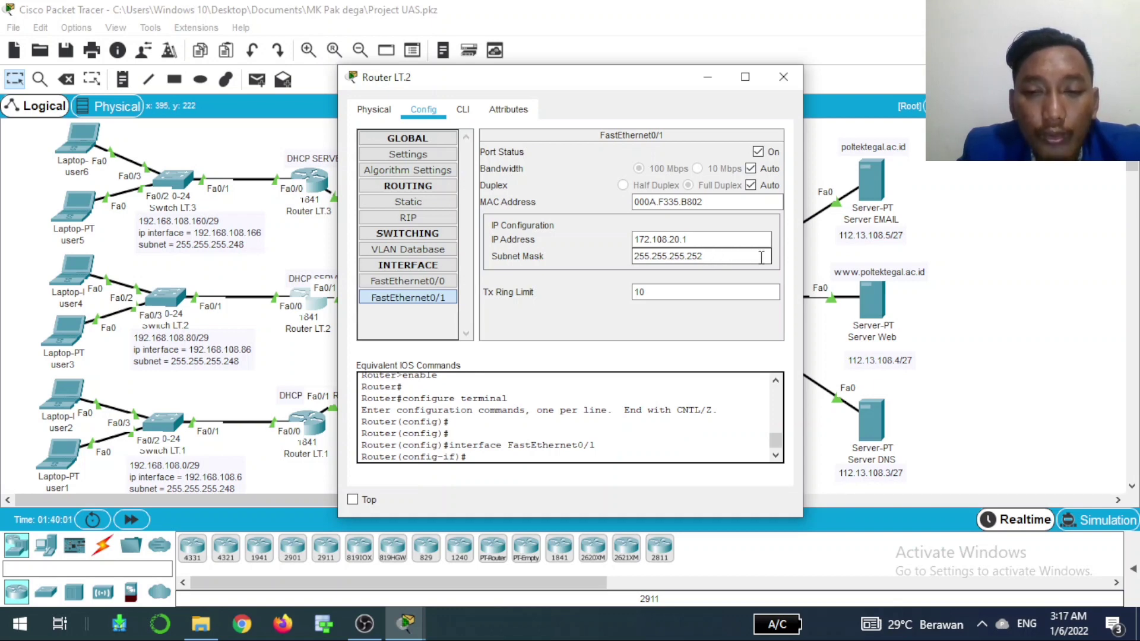
left_click(707, 77)
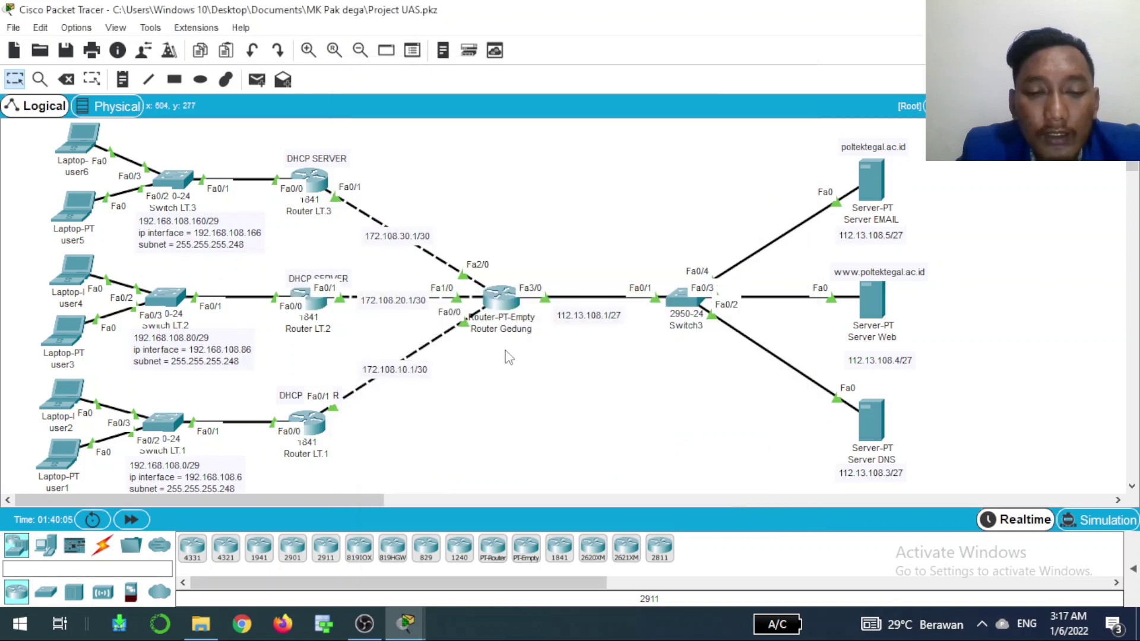
left_click(505, 300)
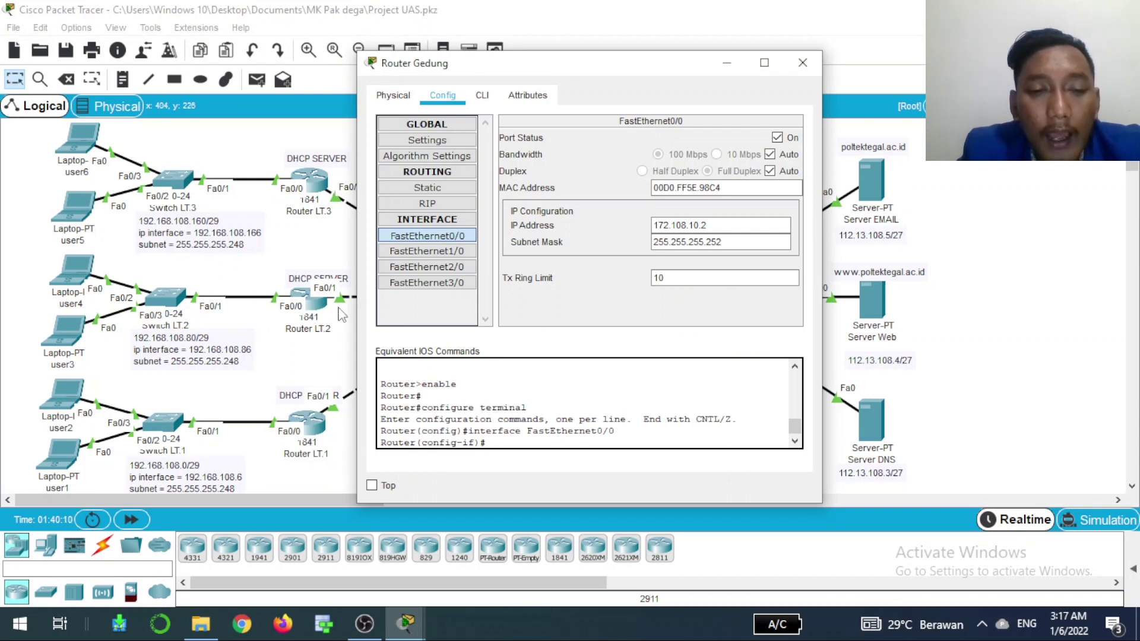
left_click(427, 253)
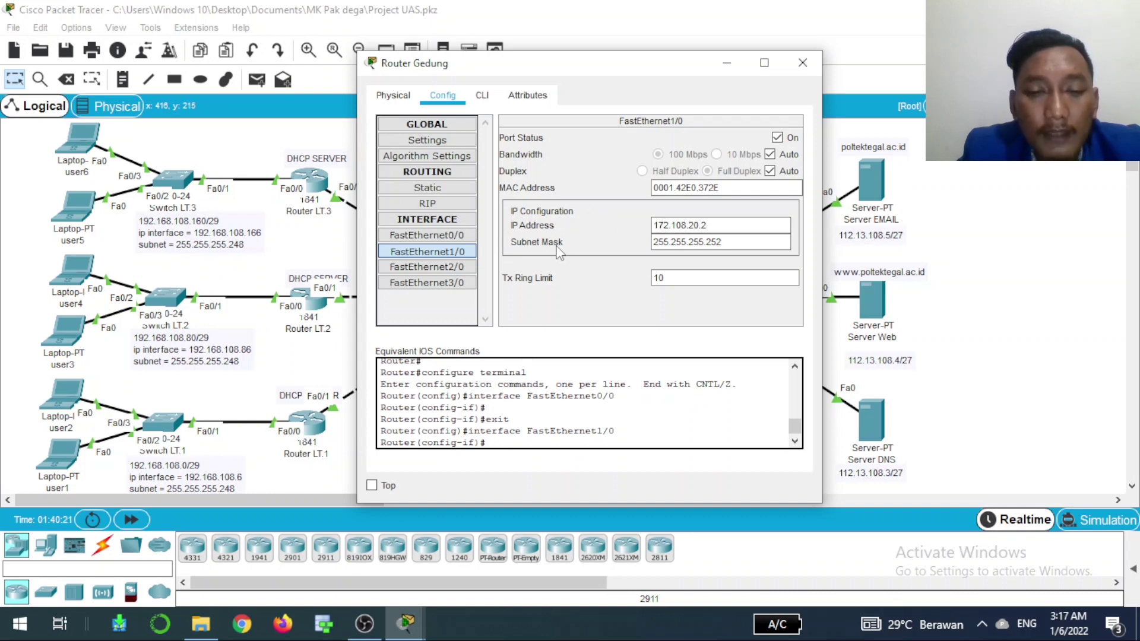
left_click(650, 244)
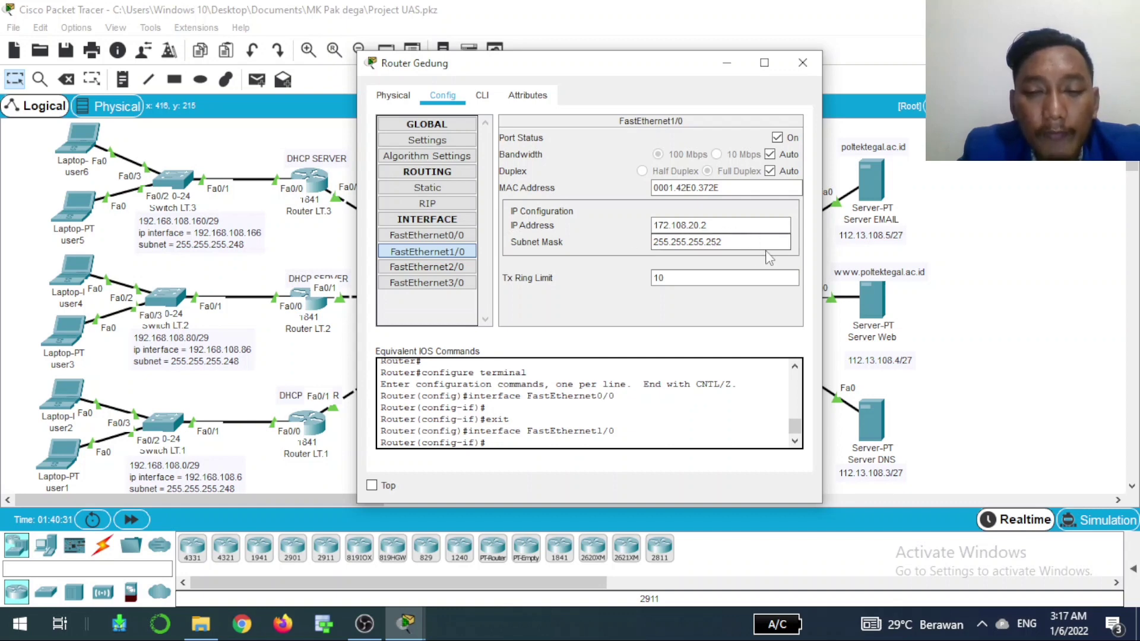
left_click(726, 64)
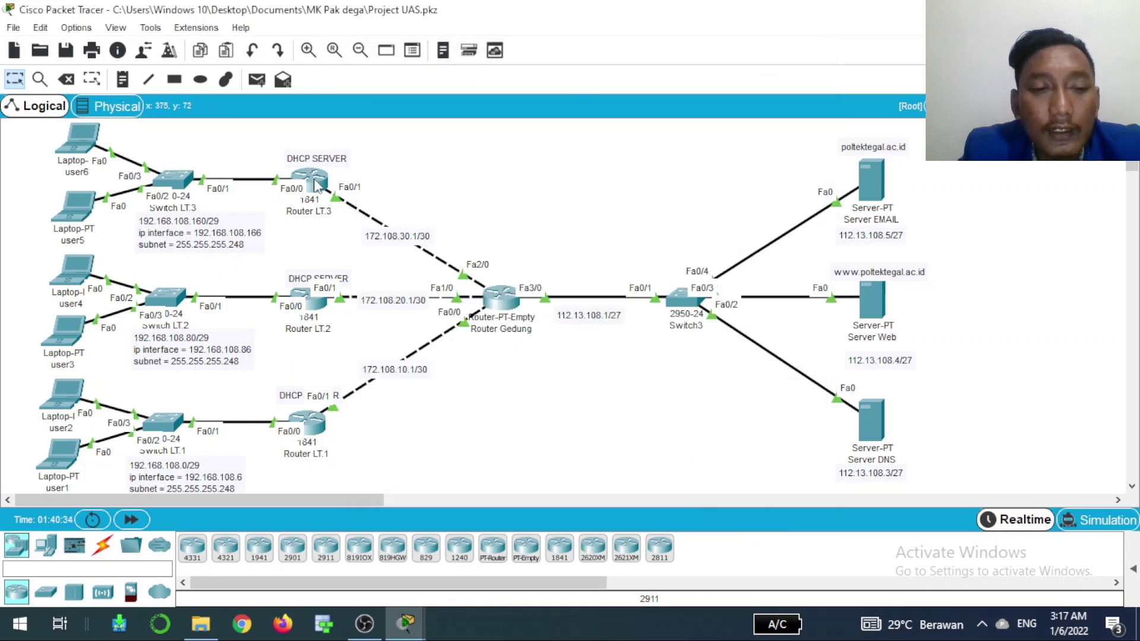
Step: Check the IP address and subnet mask of FastEthernet0/1 on Router LT.3 and FastEthernet2/0 on Router Gedung
mouse_move(318, 181)
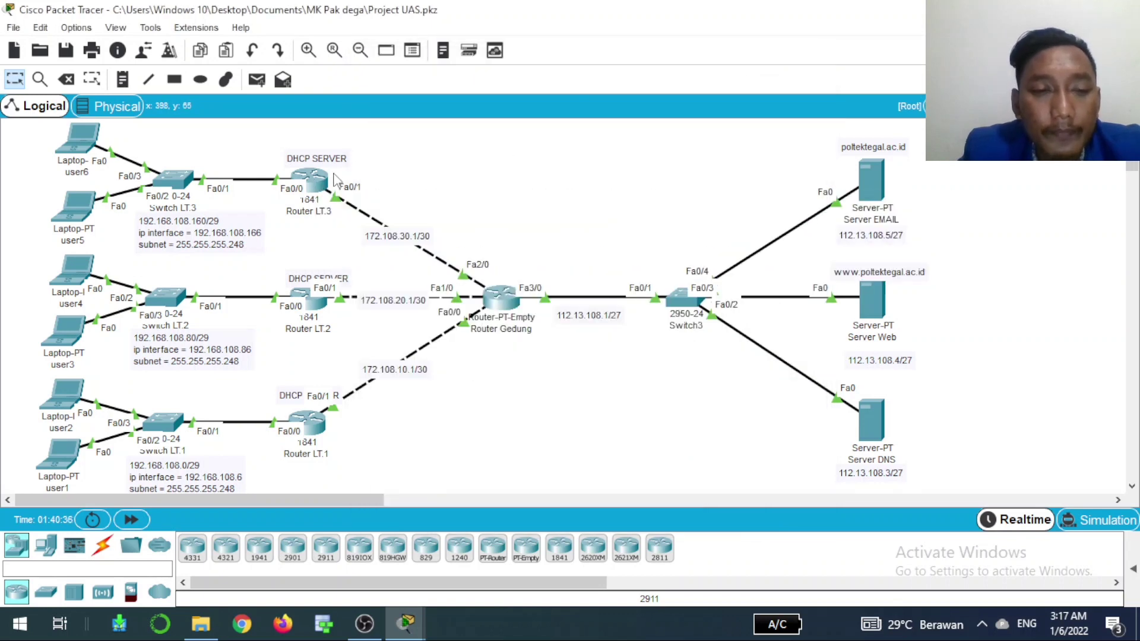
left_click(308, 181)
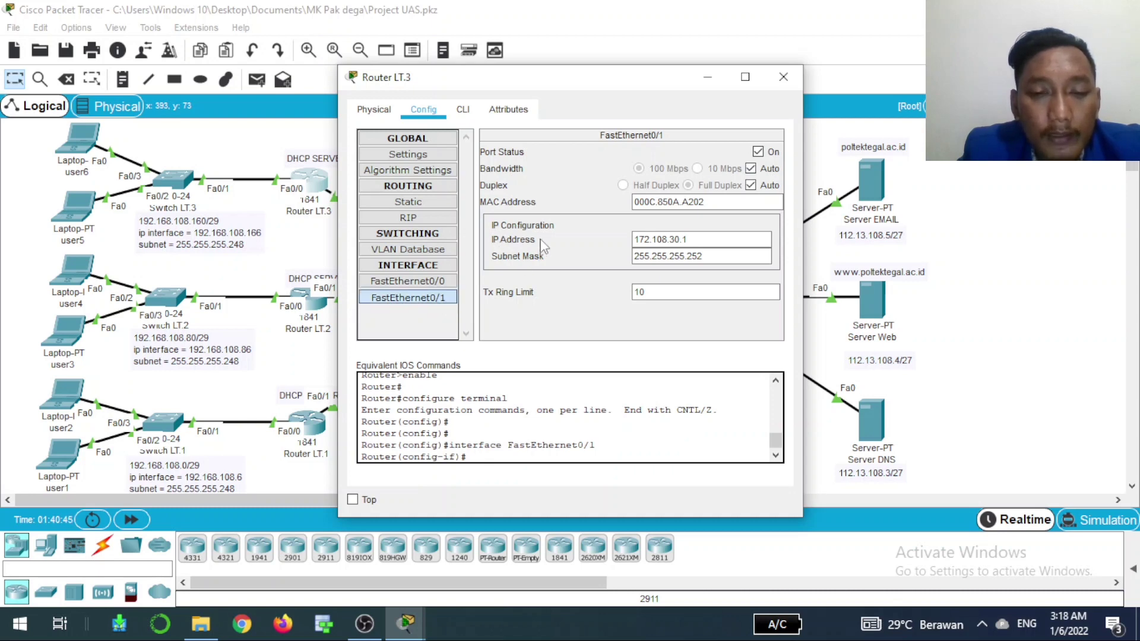
left_click(641, 239)
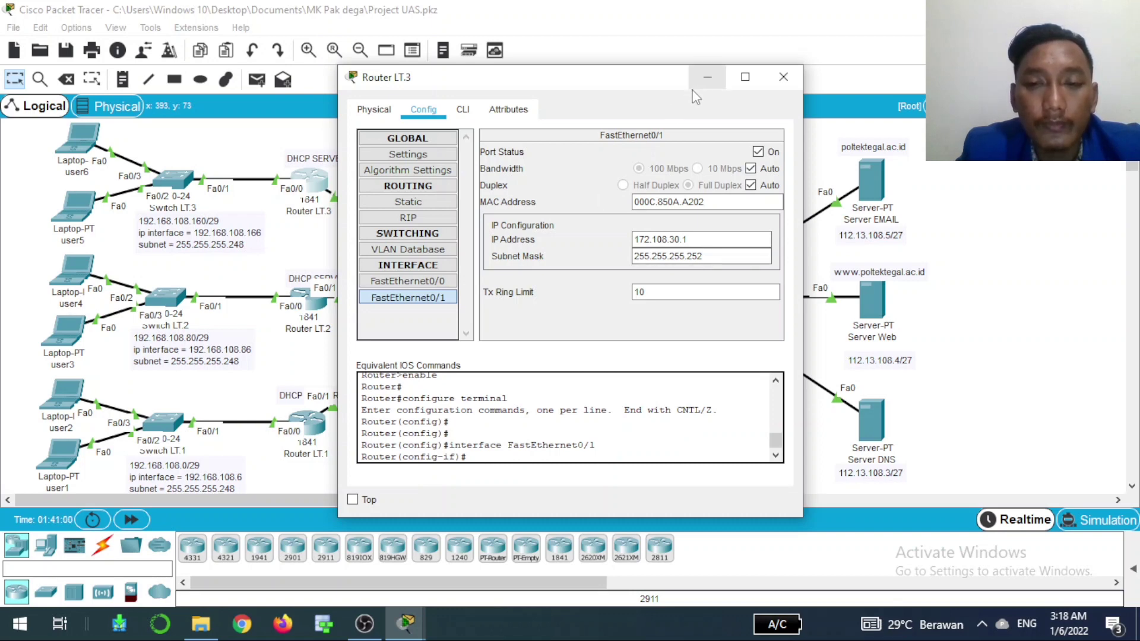
left_click(783, 76)
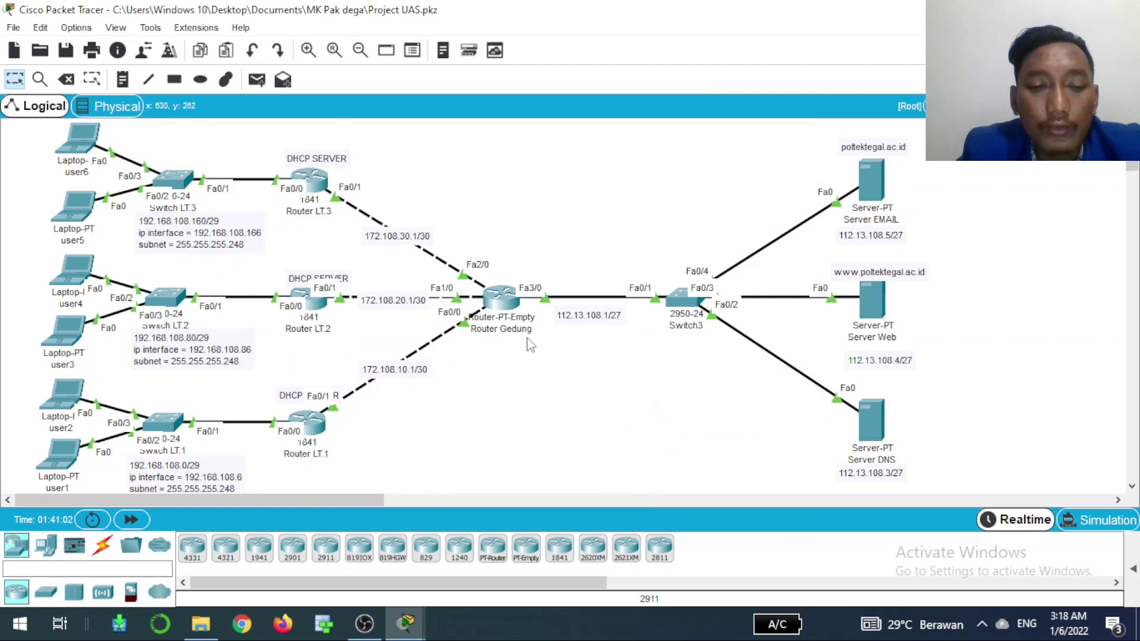
left_click(502, 297)
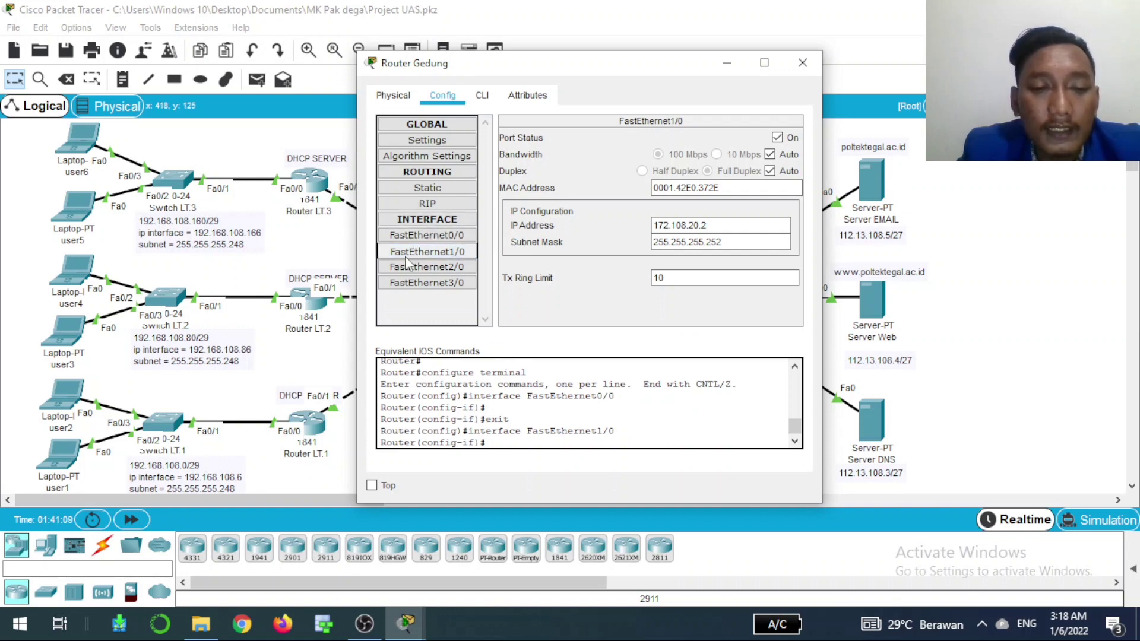
left_click(439, 267)
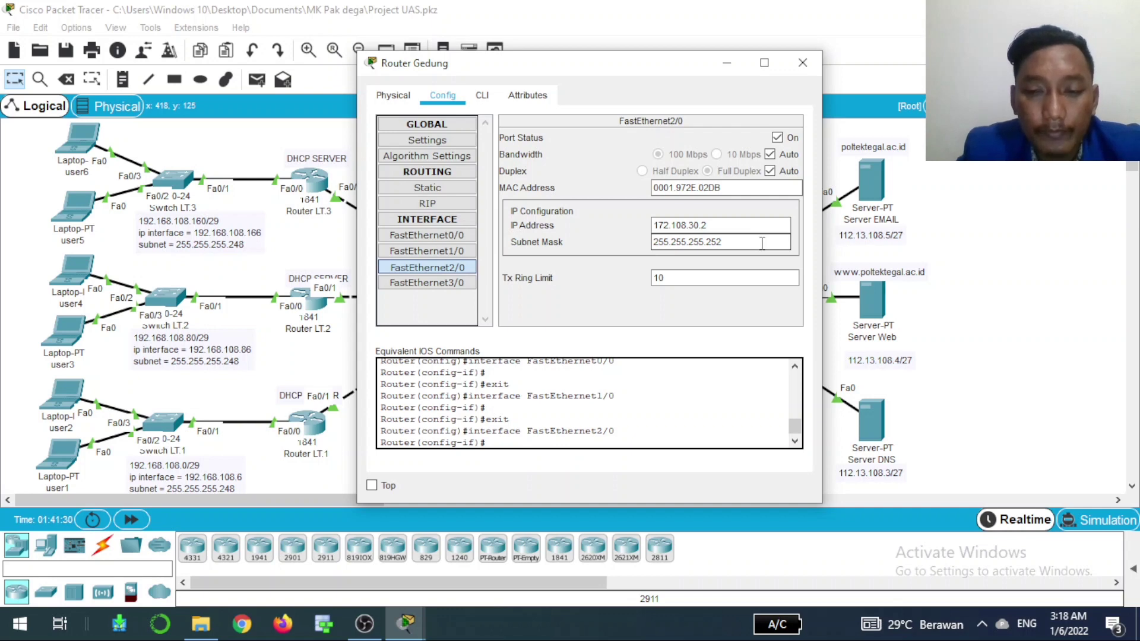
left_click(726, 63)
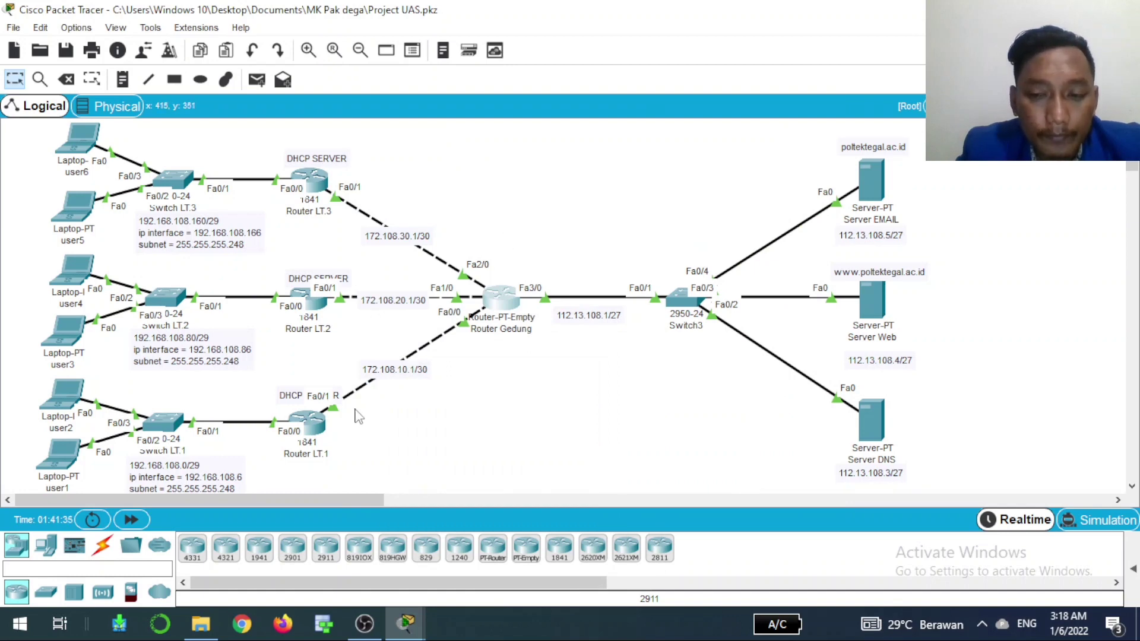
Step: Review the static routes configured on Router LT.1 and Router LT.2
left_click(318, 426)
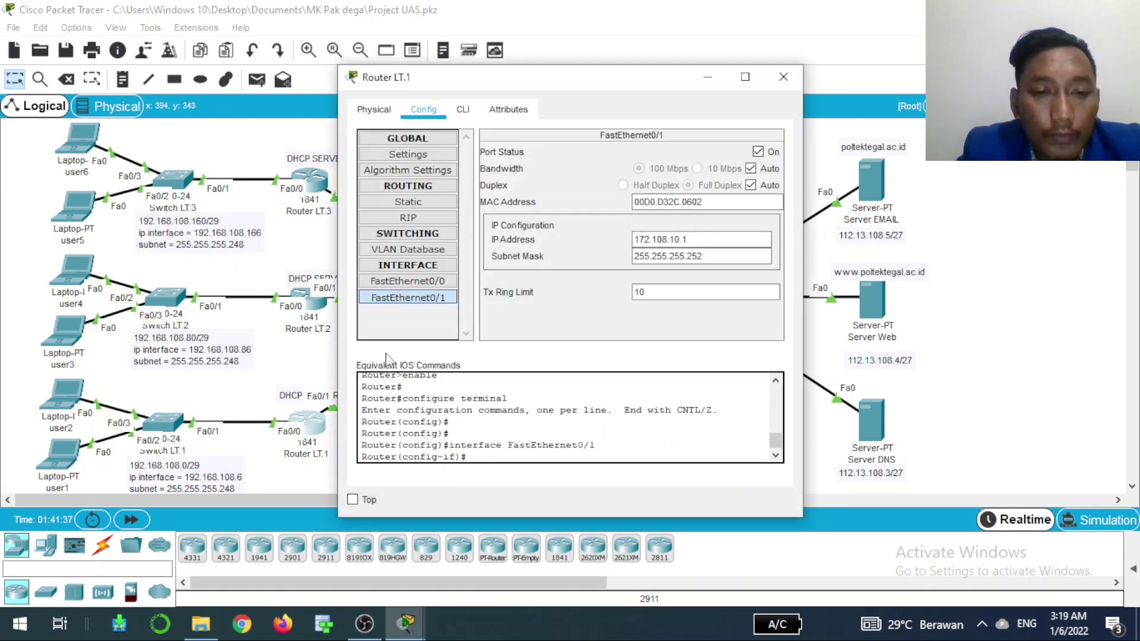
left_click(428, 202)
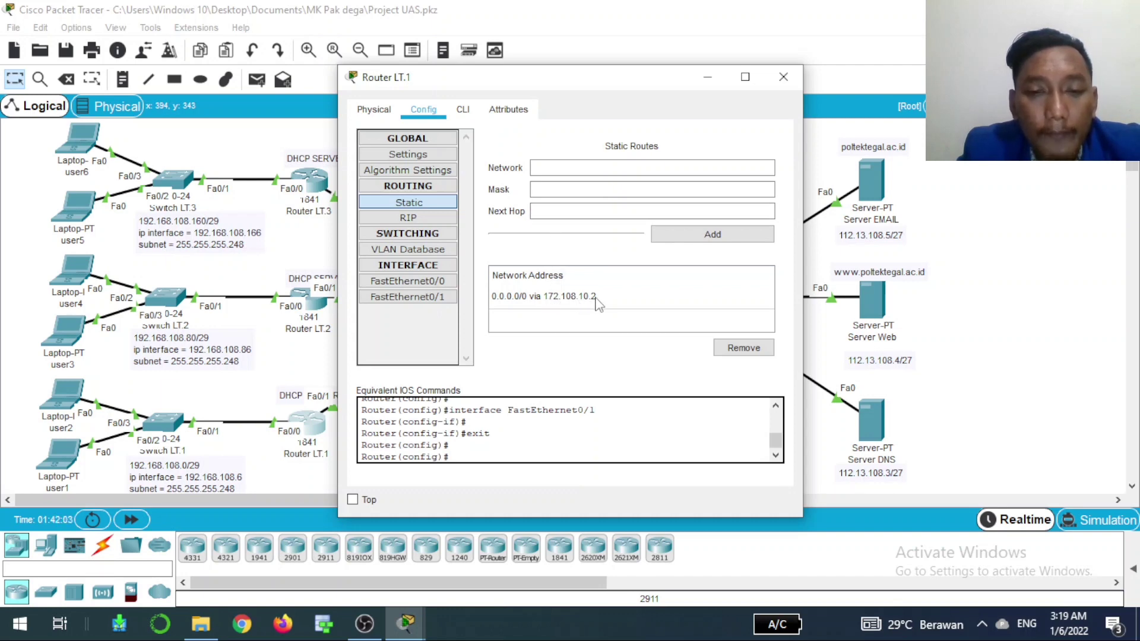
left_click(702, 82)
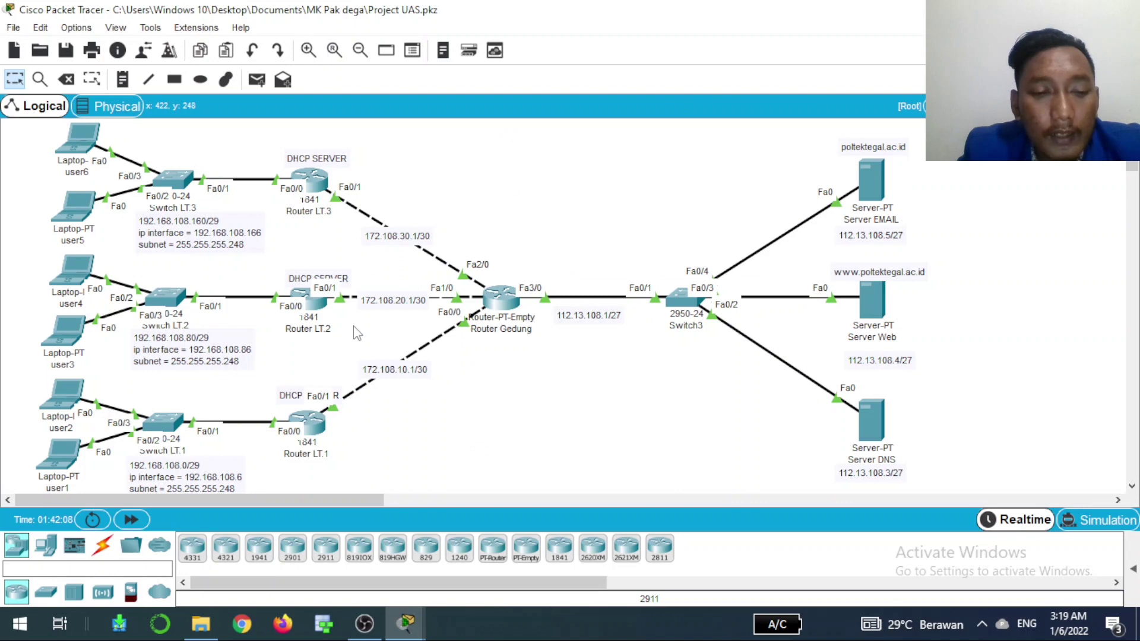
left_click(320, 314)
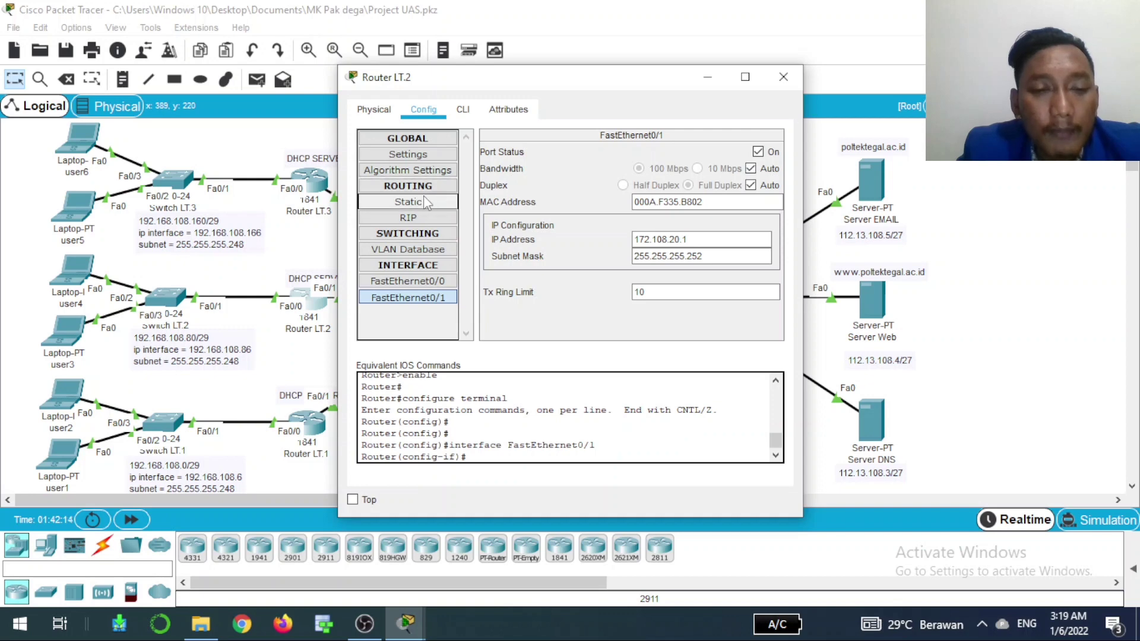
left_click(427, 202)
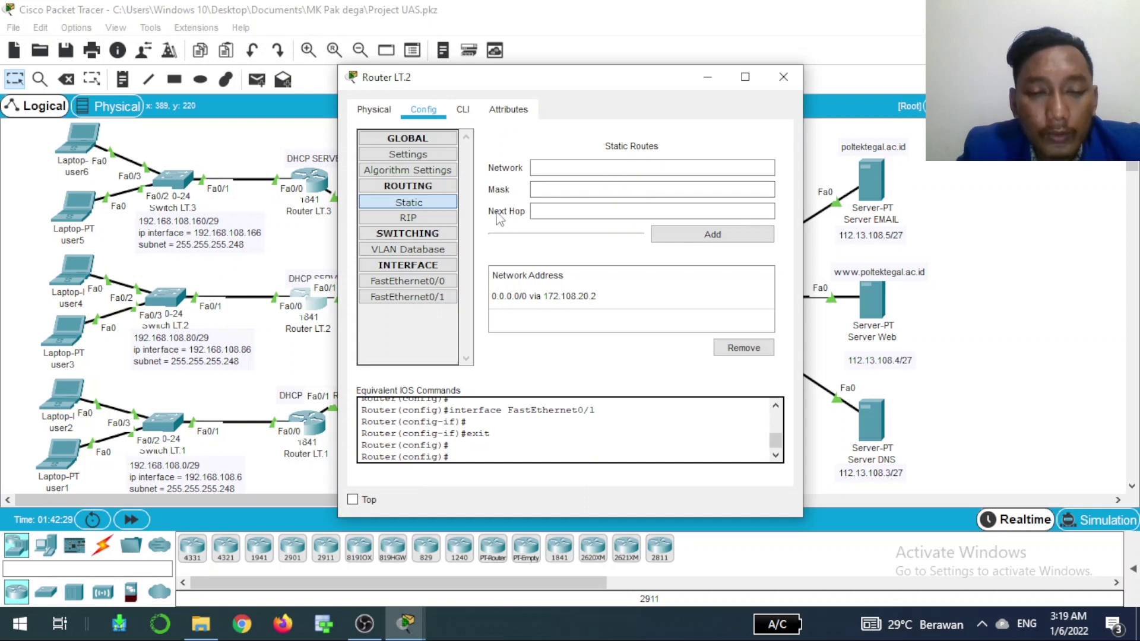
left_click(532, 215)
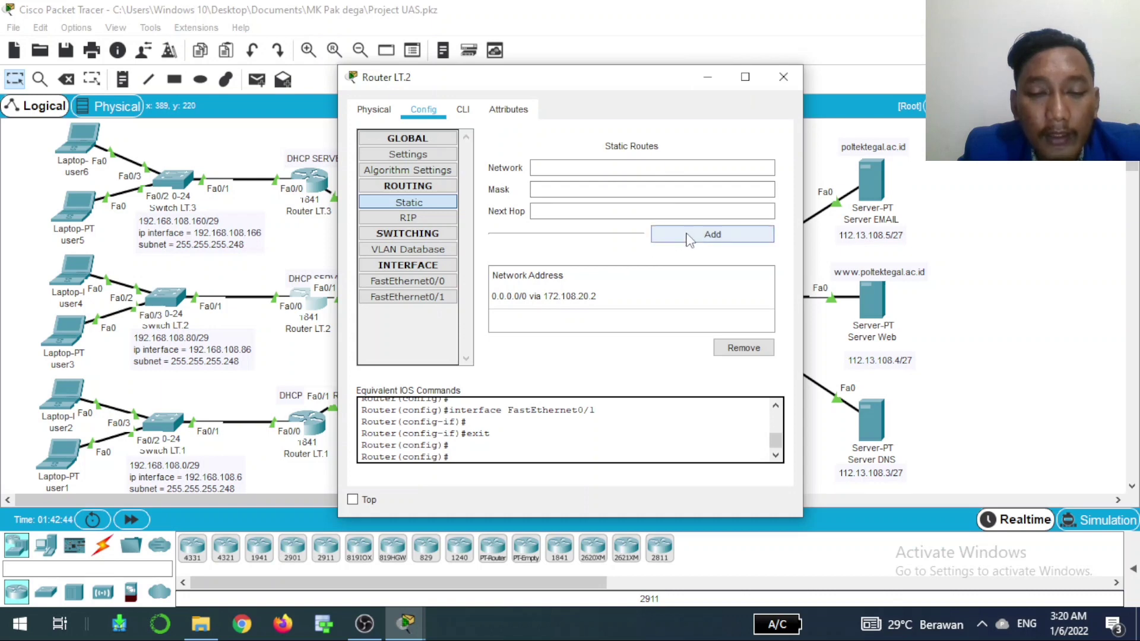
left_click(708, 78)
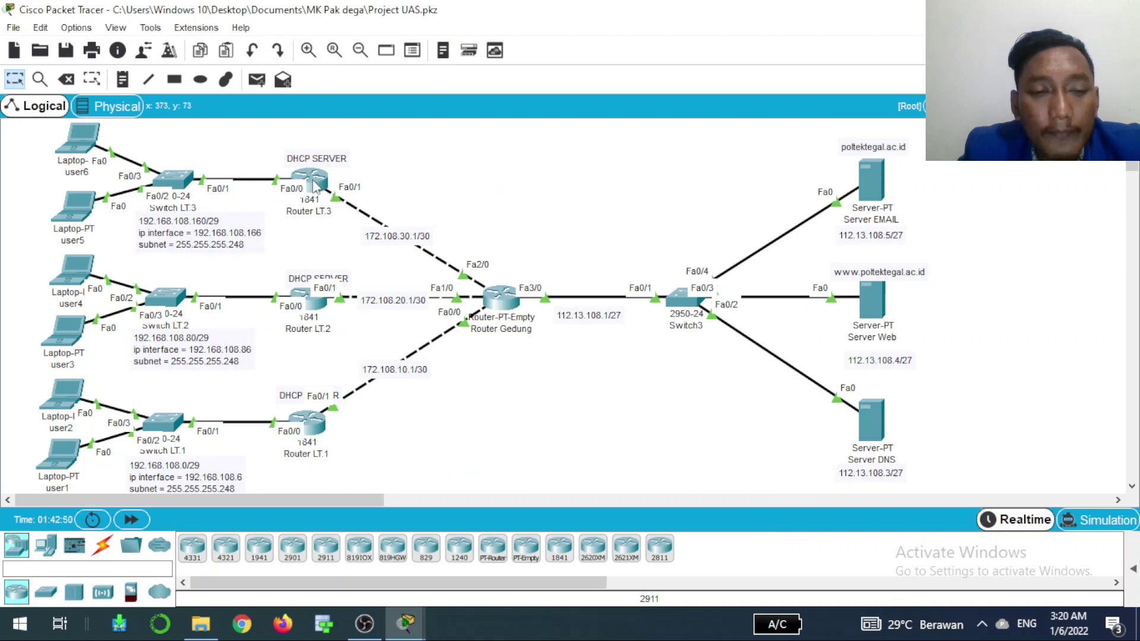
Step: Review the static route configured on Router LT.3, including its network, mask and next-hop settings
left_click(313, 184)
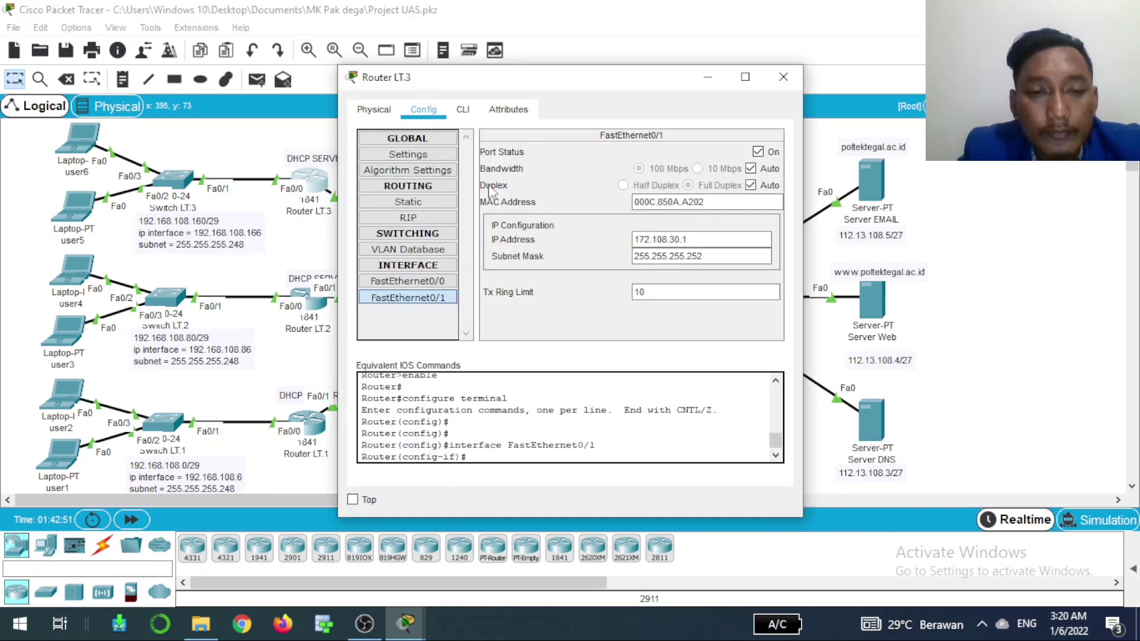
left_click(429, 206)
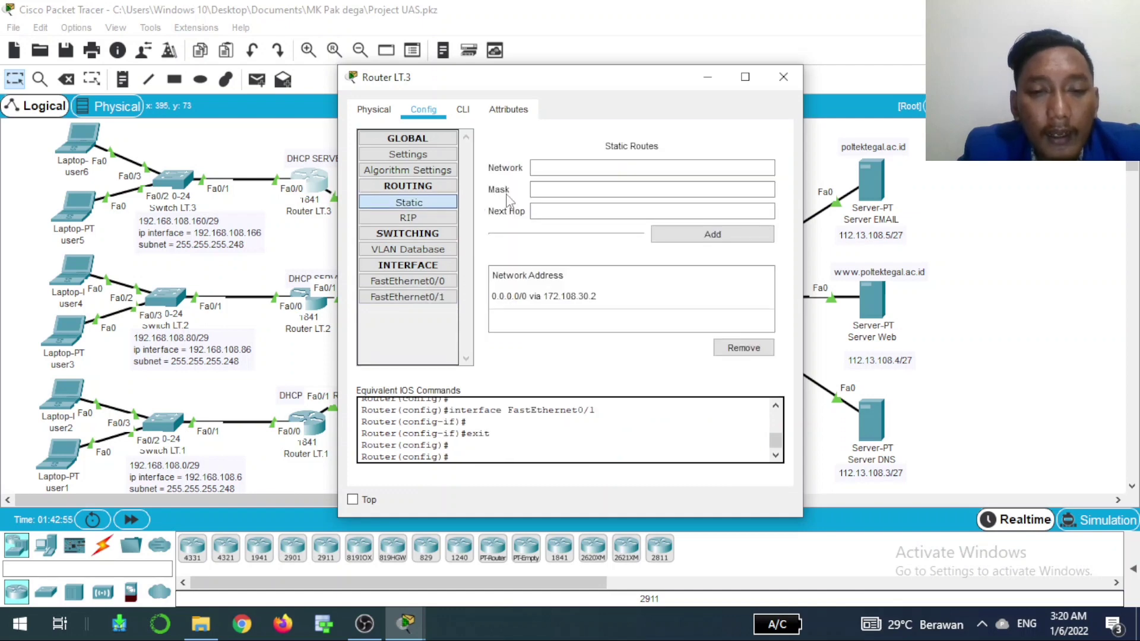
left_click(538, 167)
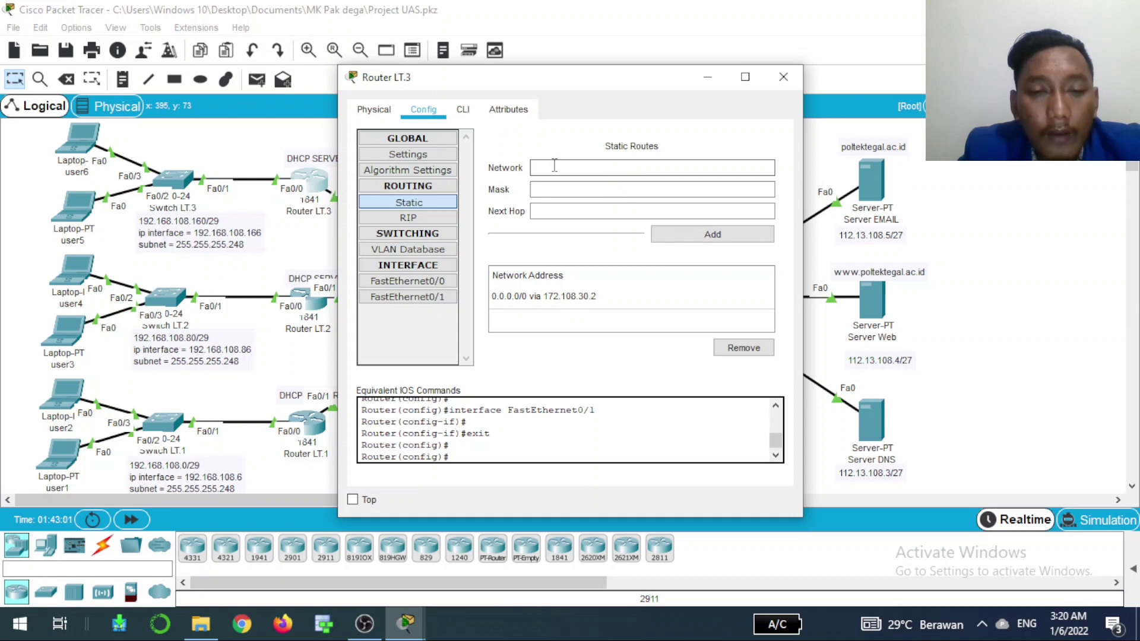
left_click(532, 190)
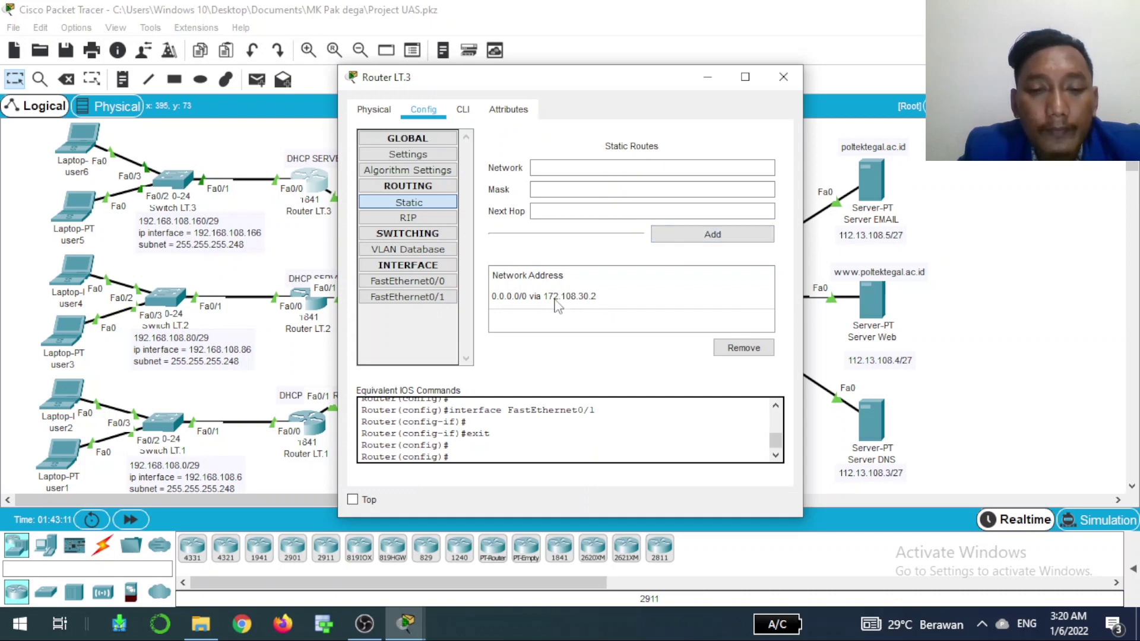
left_click(707, 78)
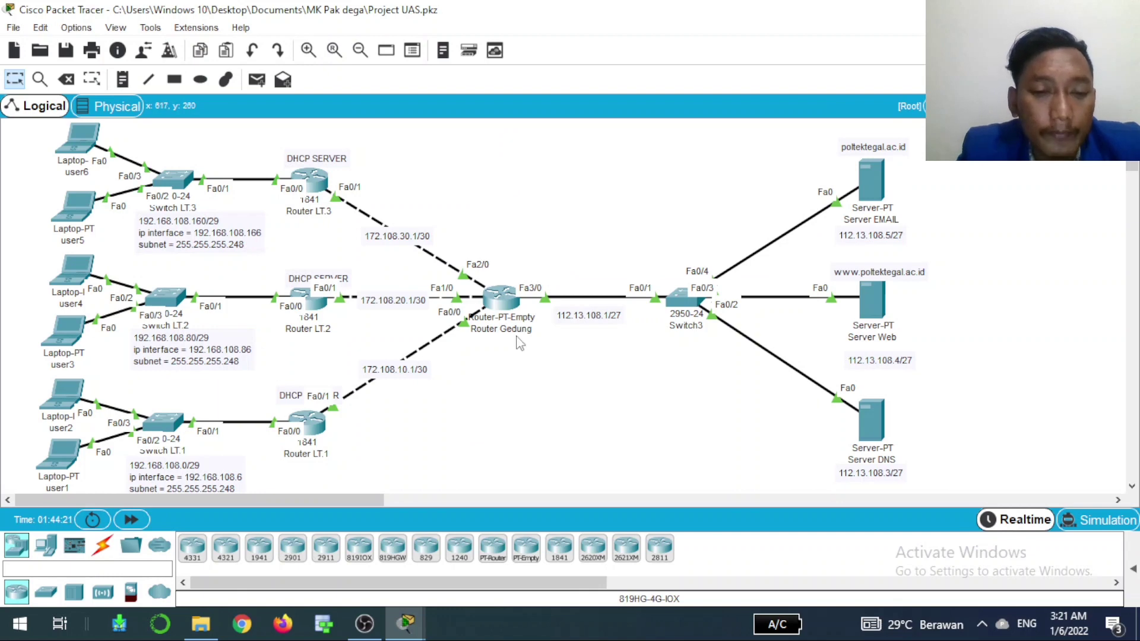
Step: Review the full list of static routes configured on Router Gedung towards the three floor routers
left_click(504, 301)
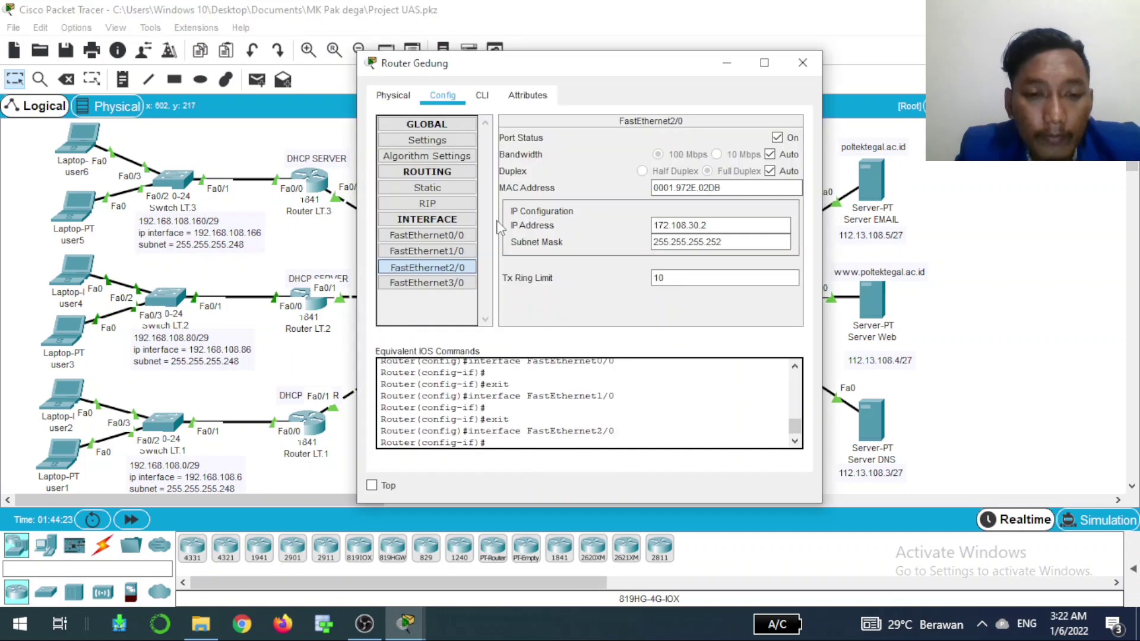
left_click(450, 186)
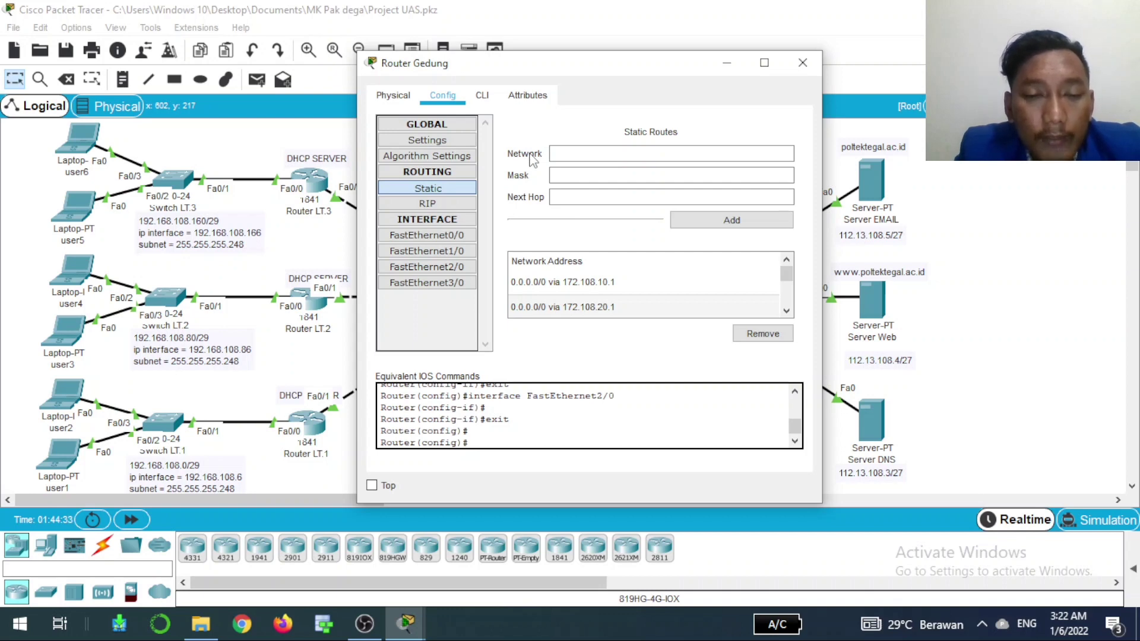
left_click(558, 155)
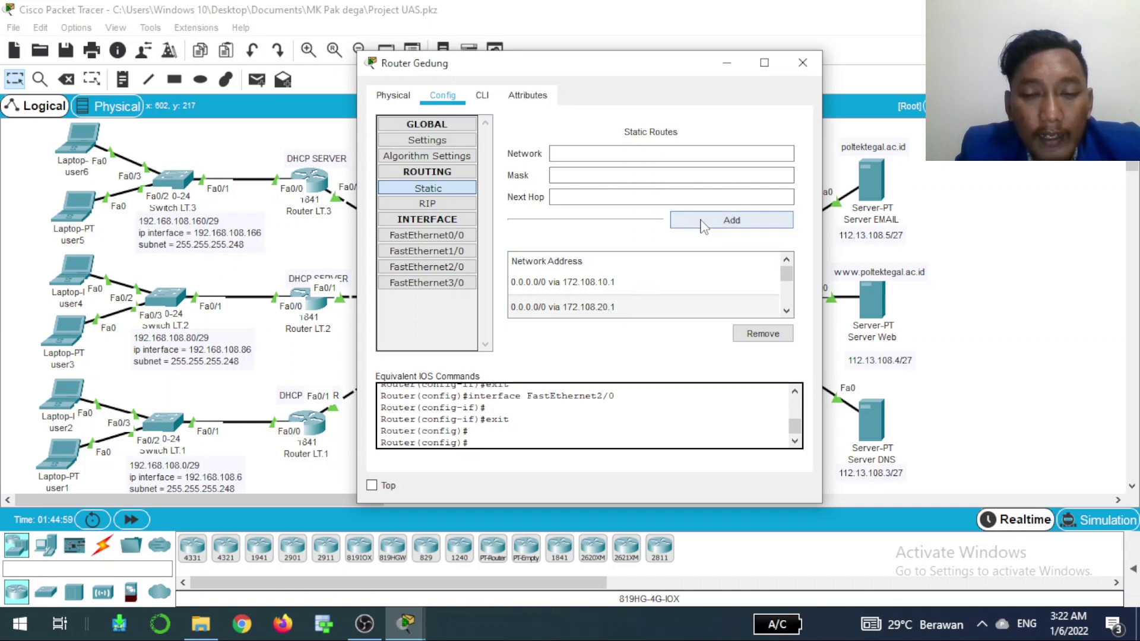
left_click_drag(787, 277, 791, 302)
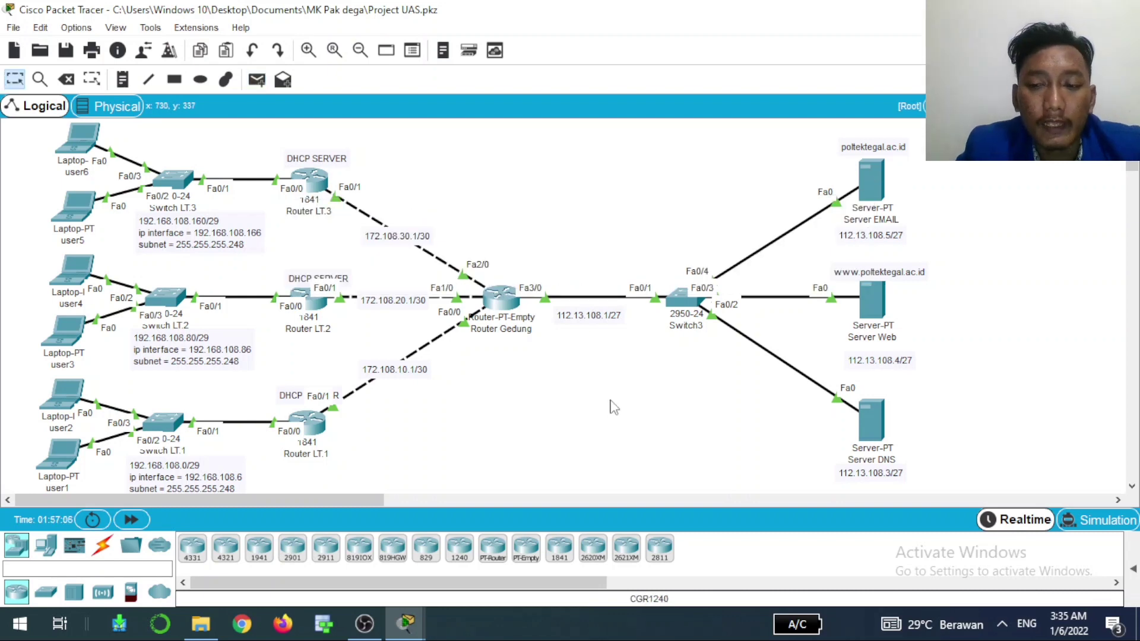
left_click(882, 437)
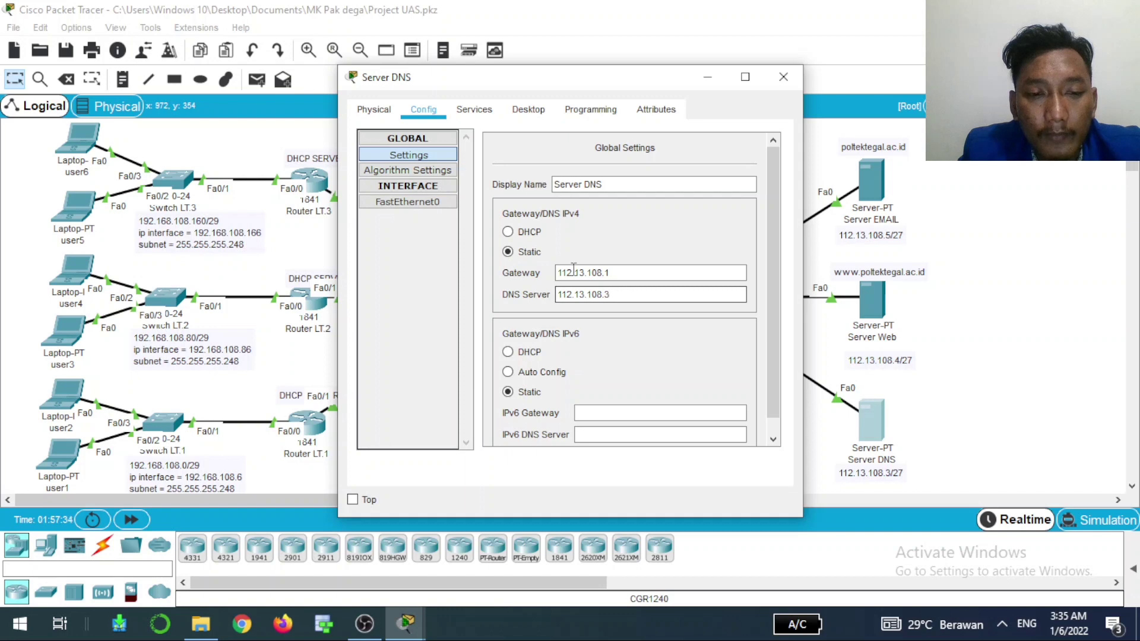
left_click(423, 204)
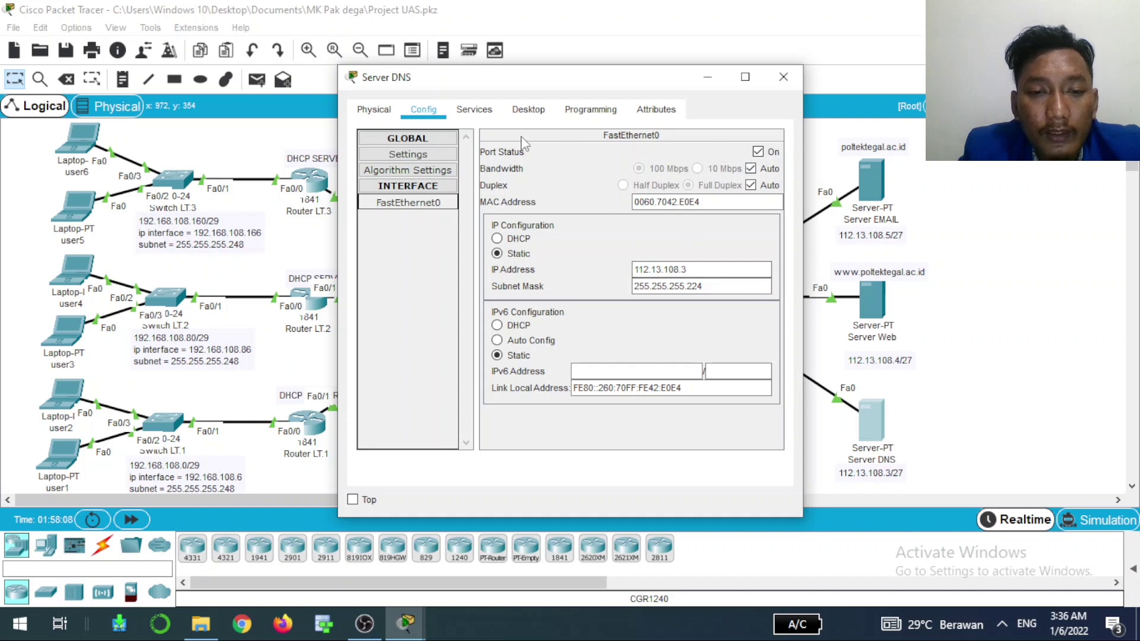
left_click(480, 113)
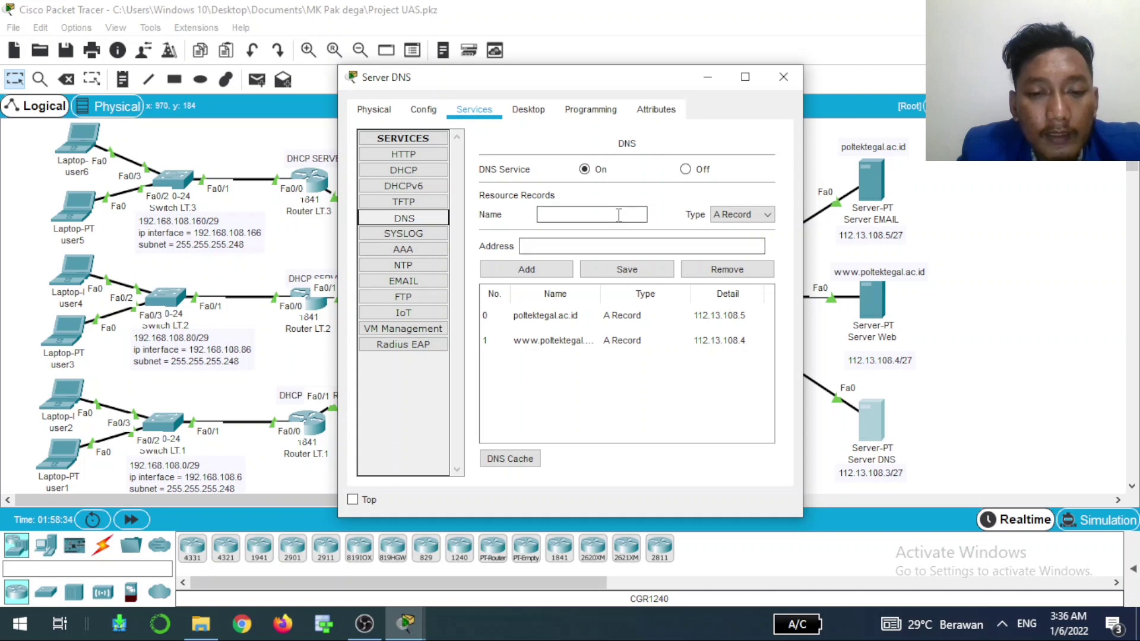
left_click(593, 344)
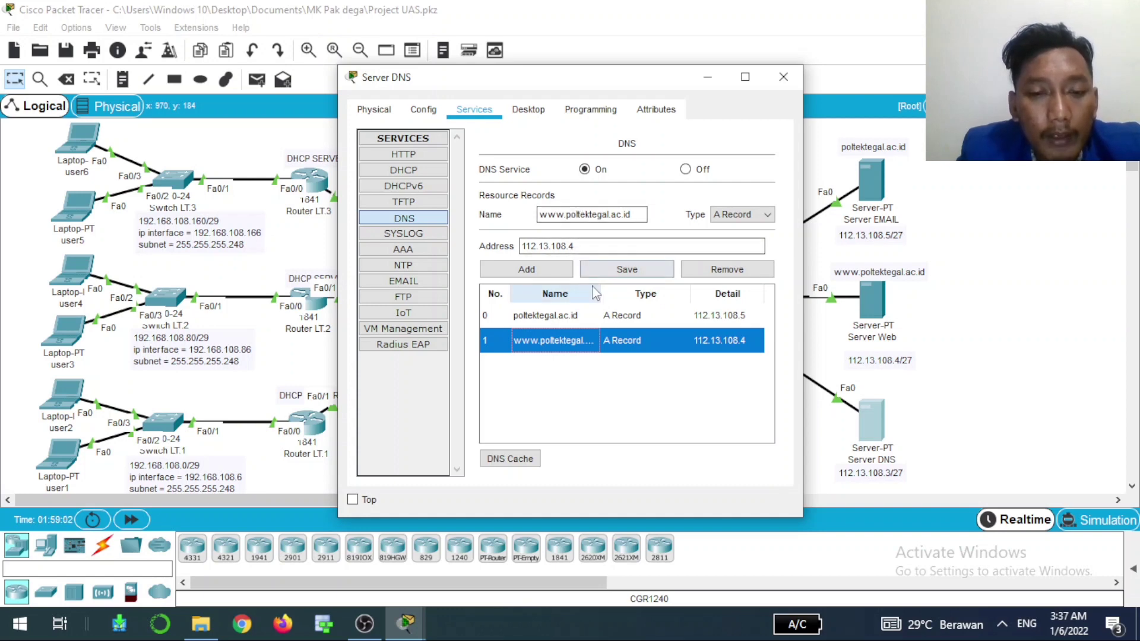
left_click(608, 321)
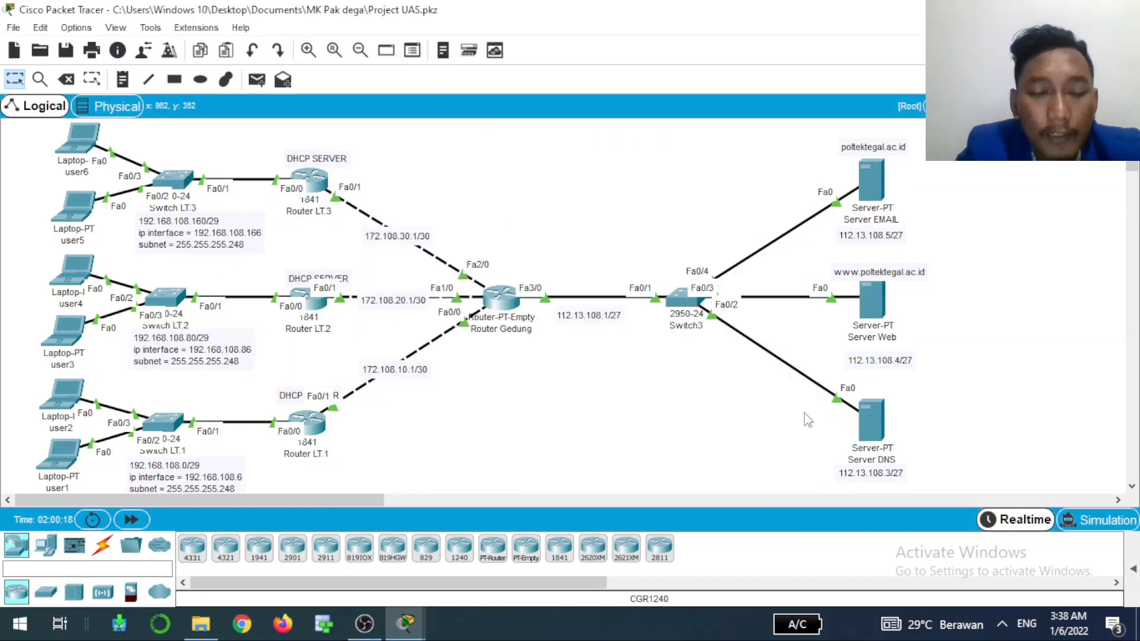
Step: Recheck the gateway, DNS server address, and FastEthernet0 IP address and subnet mask on Server DNS
left_click(883, 431)
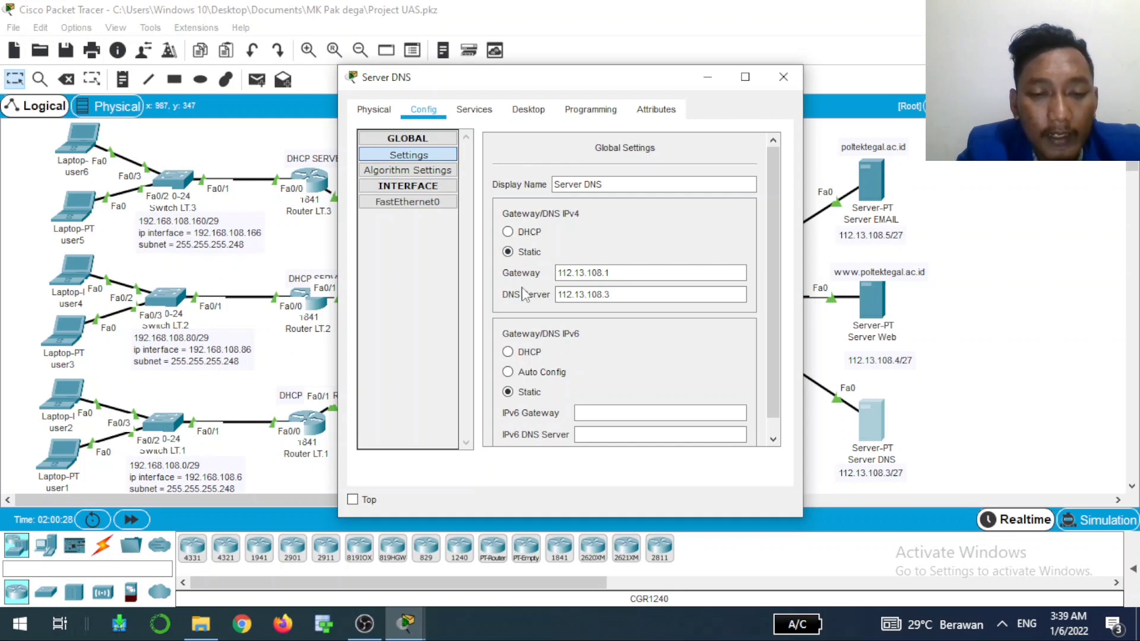
left_click(558, 294)
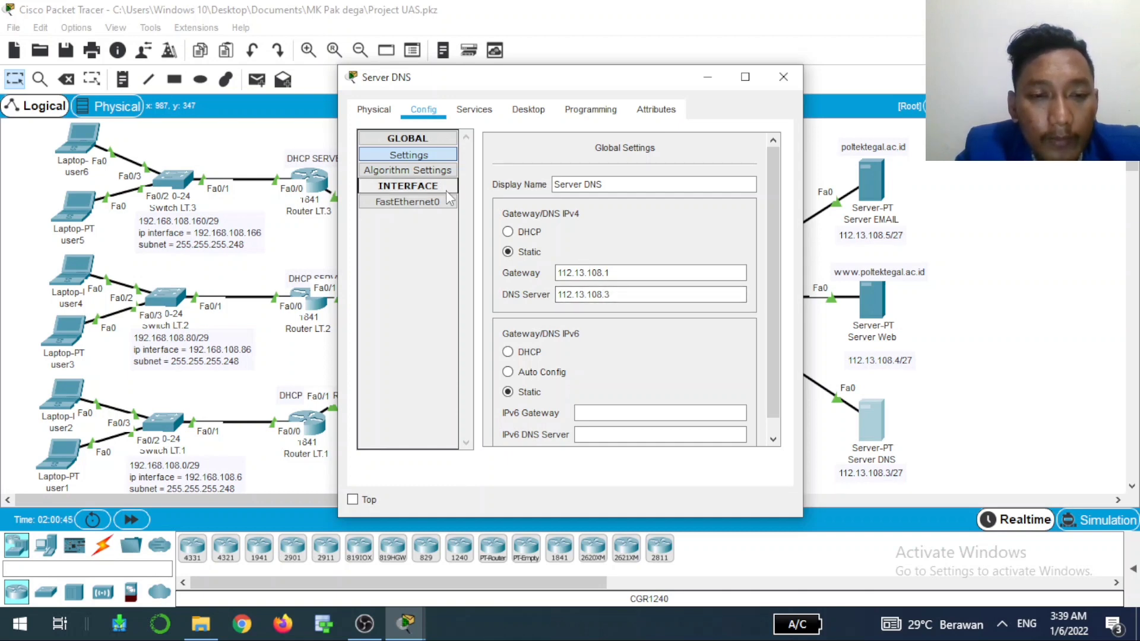
left_click(408, 207)
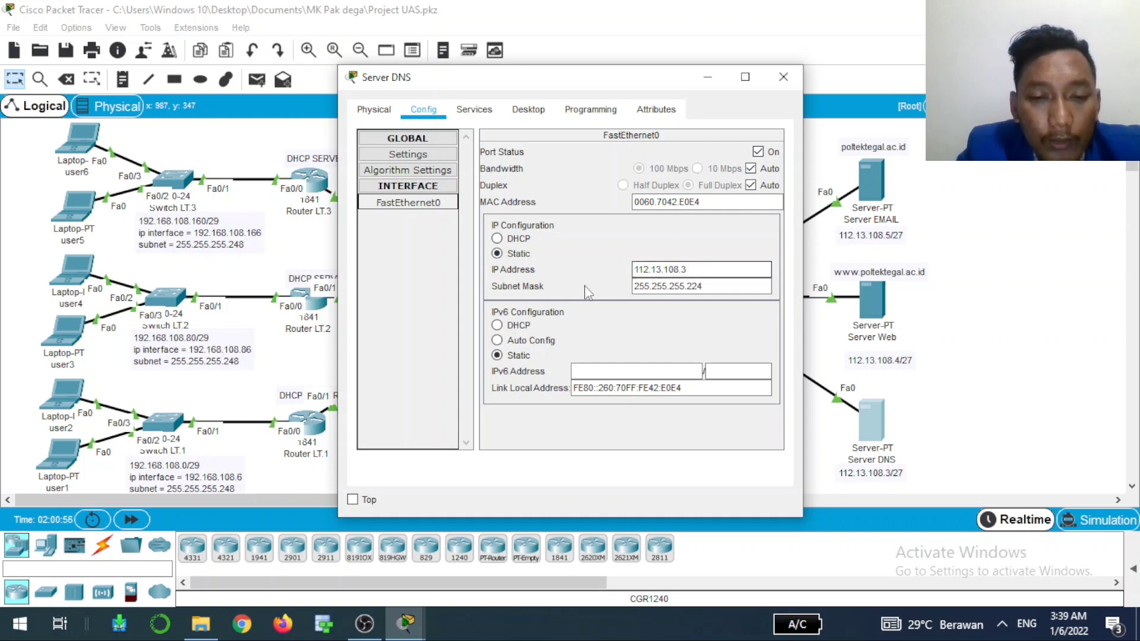
left_click(634, 288)
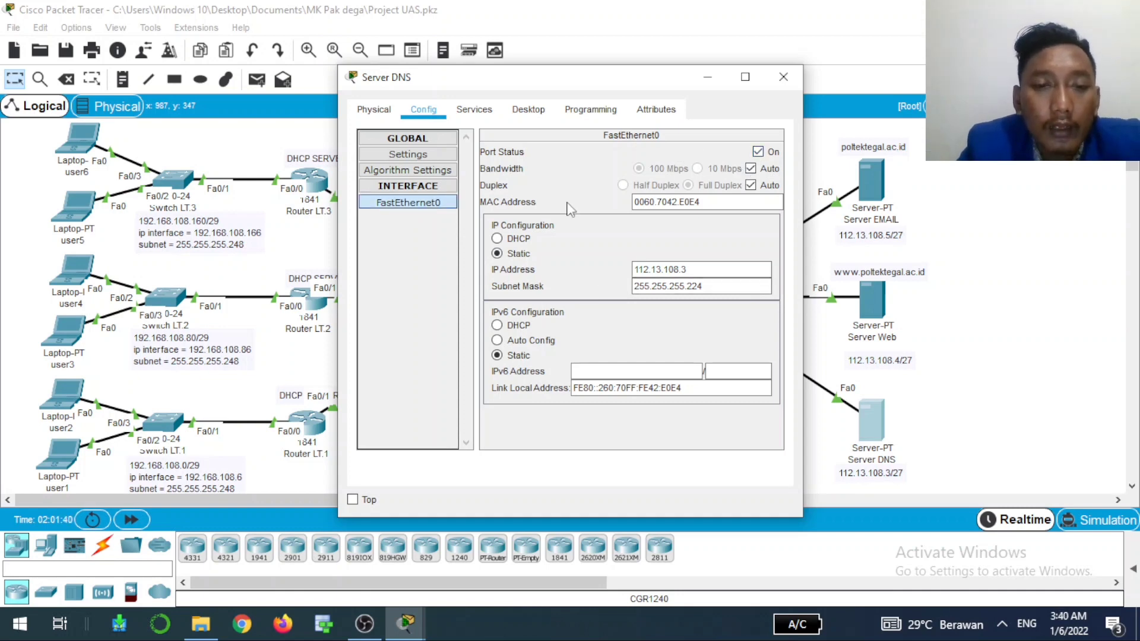
left_click(482, 117)
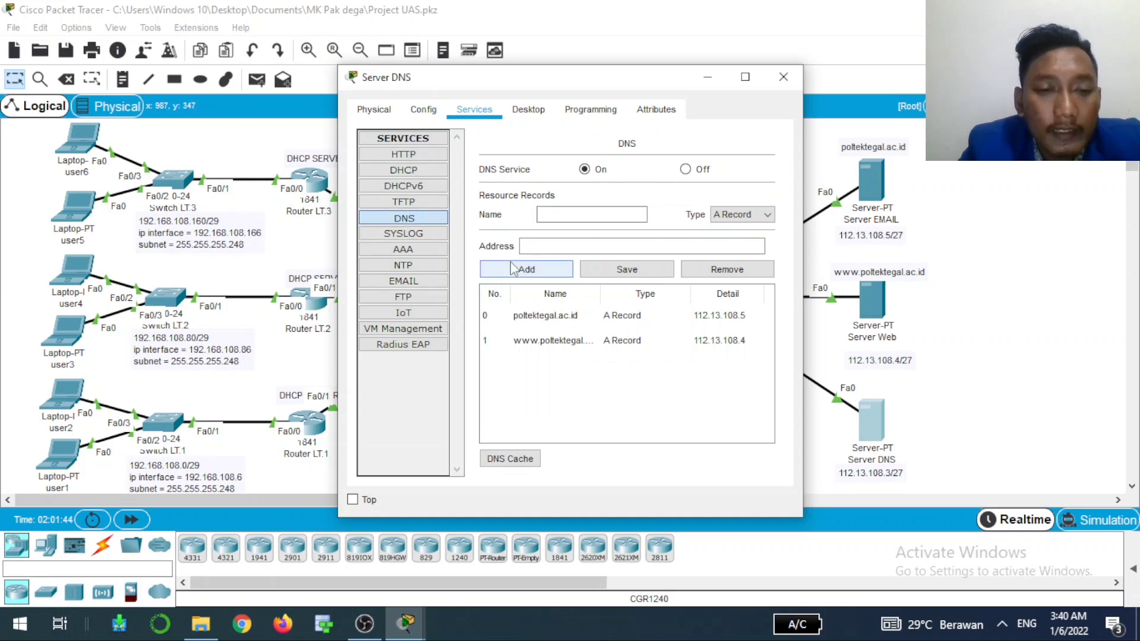
left_click(432, 220)
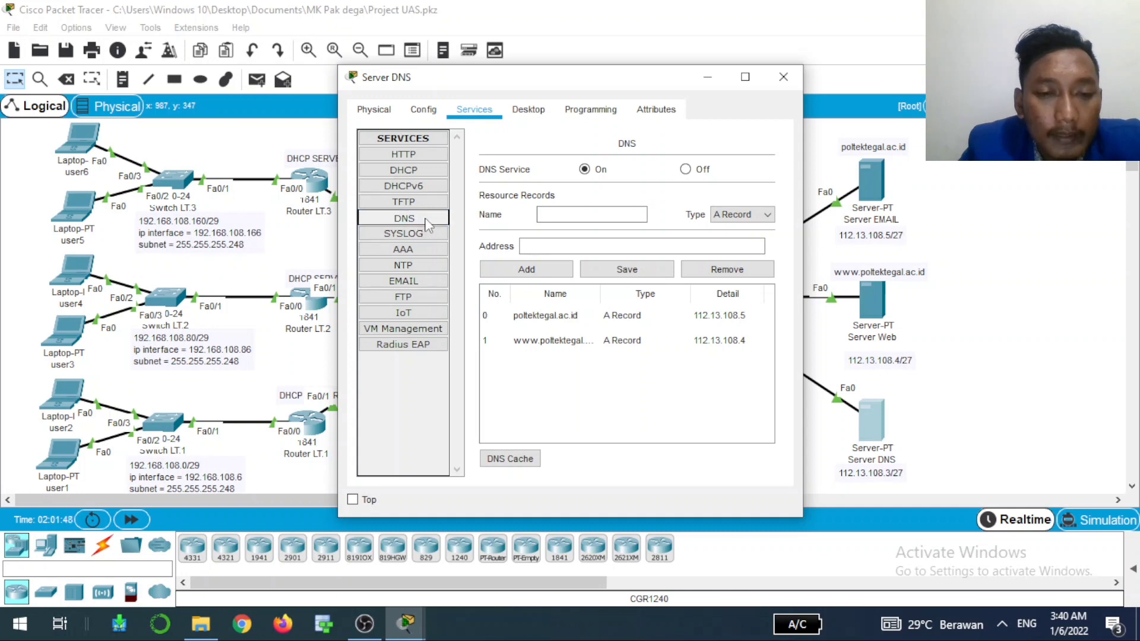
left_click(551, 216)
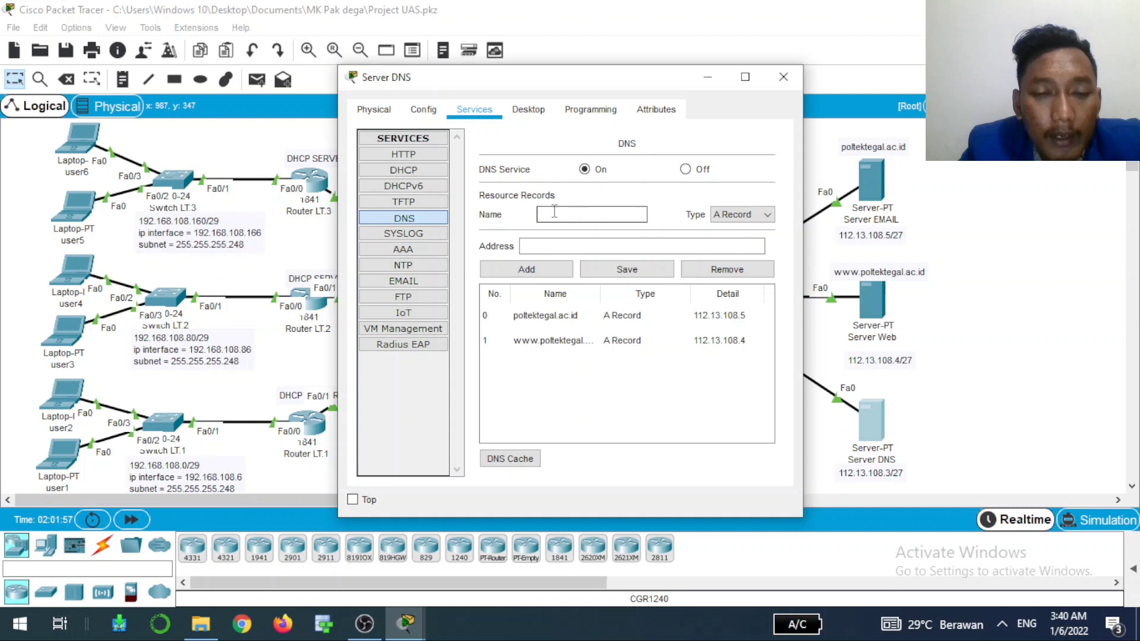
left_click(585, 349)
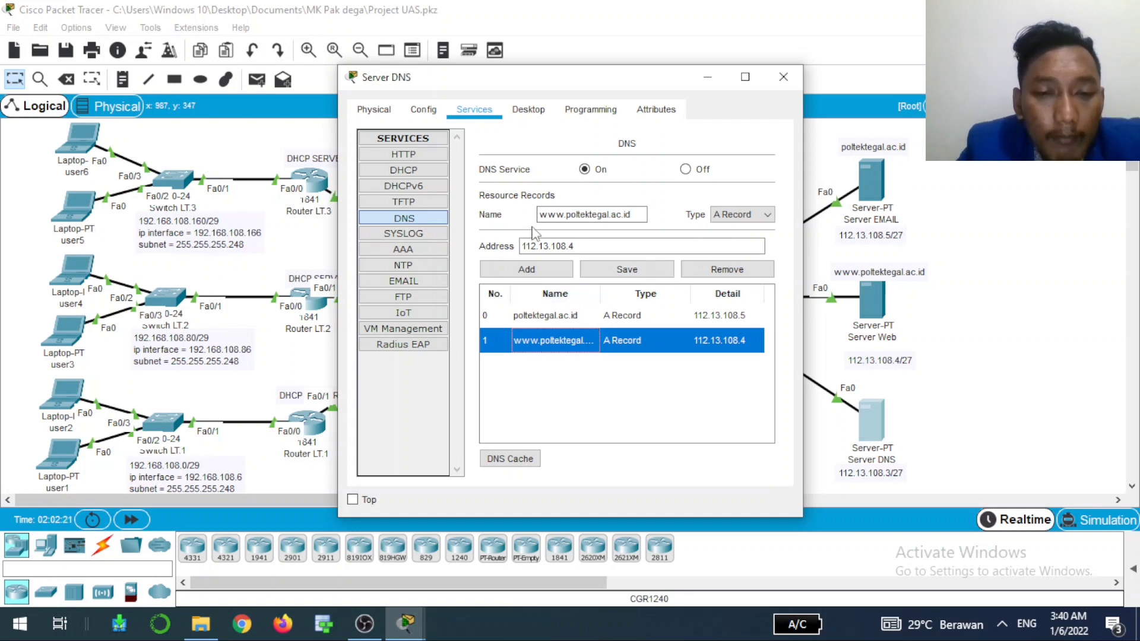
left_click(590, 317)
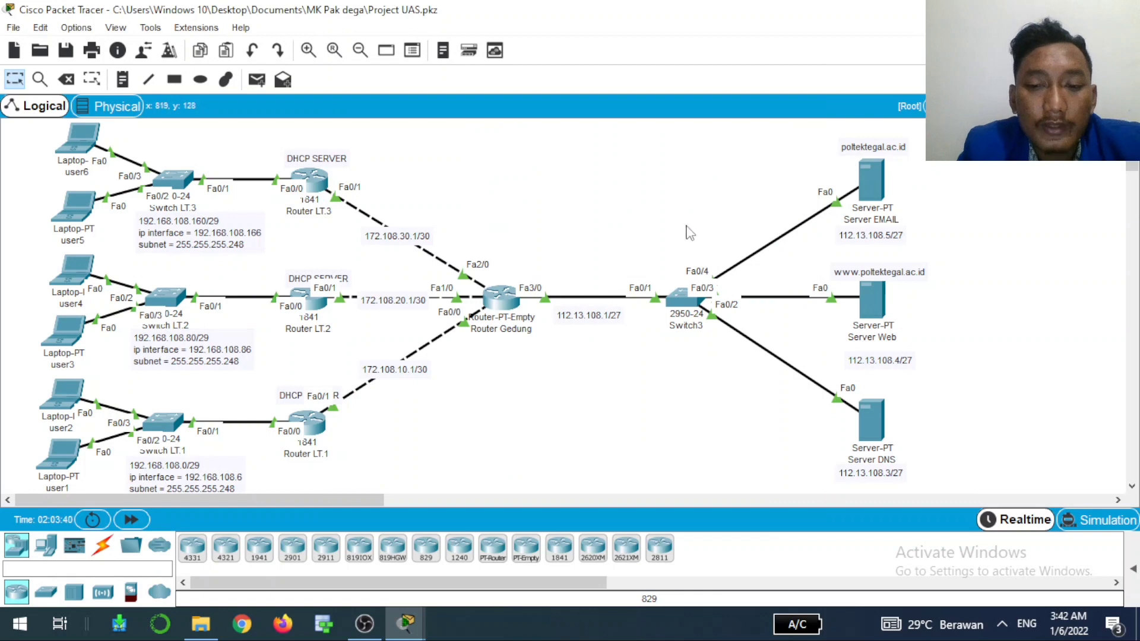
Step: Check the gateway, DNS server address, and FastEthernet0 IP address and subnet mask on Server Web
left_click(881, 305)
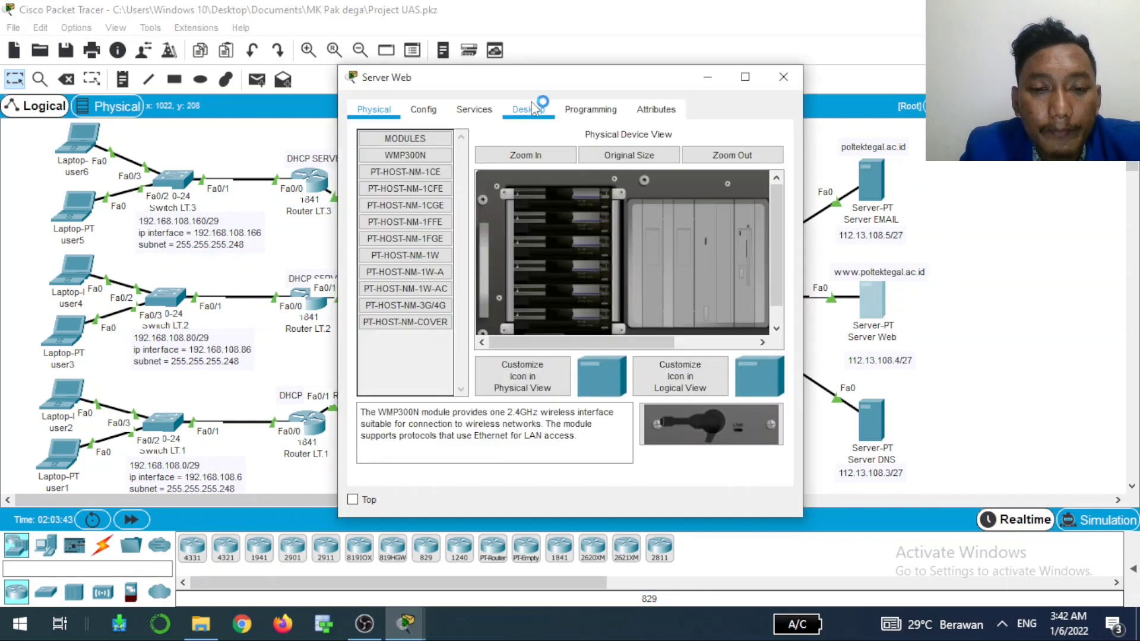
left_click(436, 110)
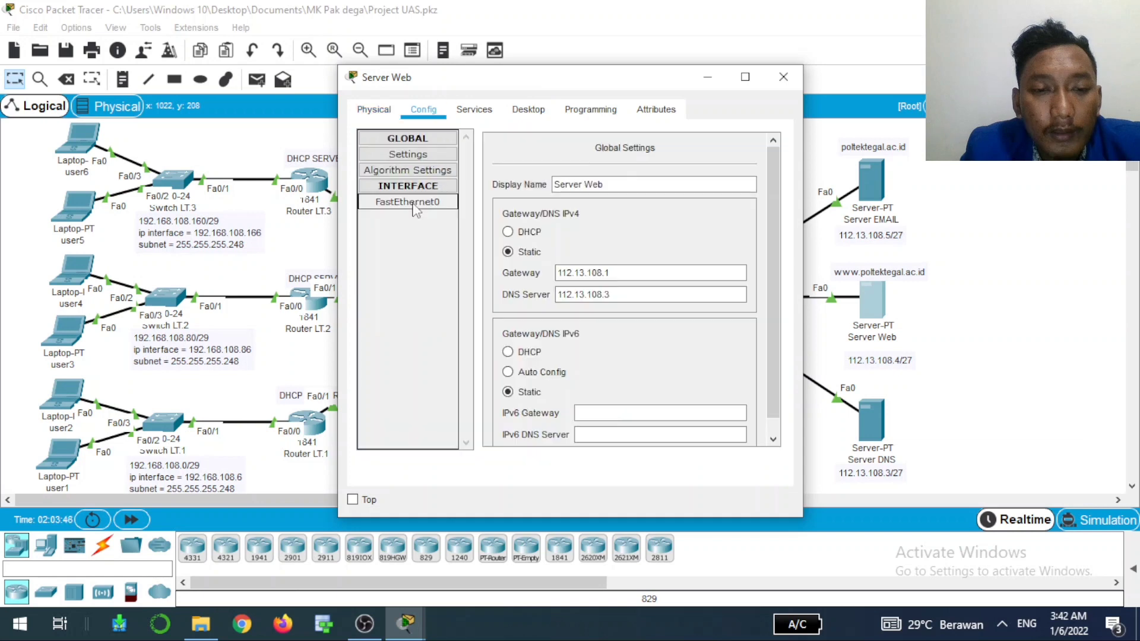
left_click(432, 140)
left_click(431, 140)
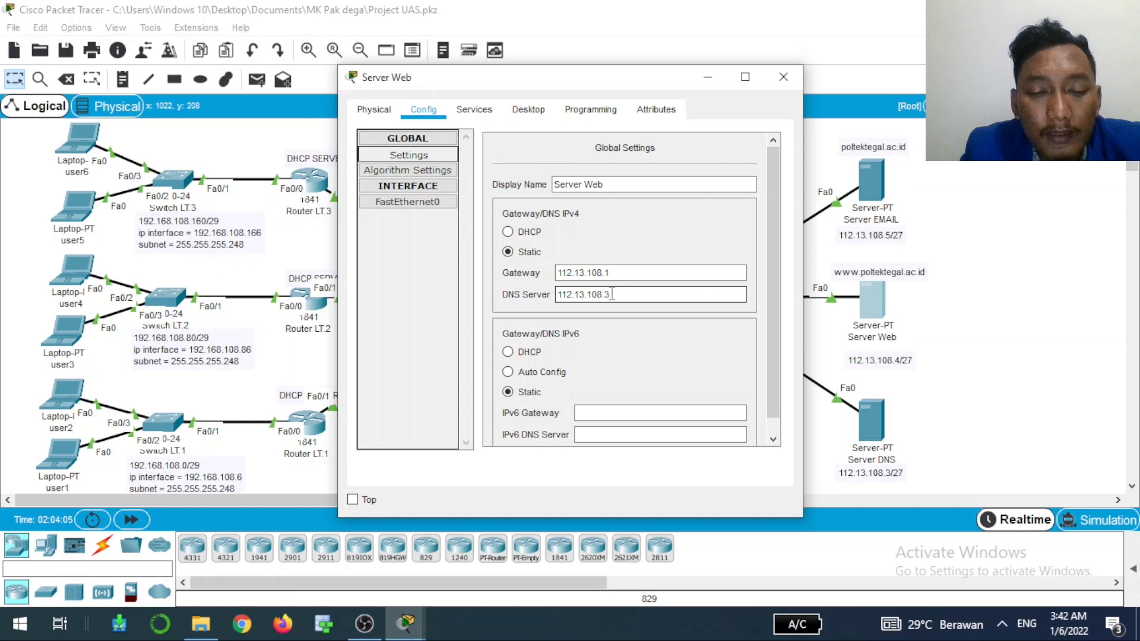
left_click(429, 209)
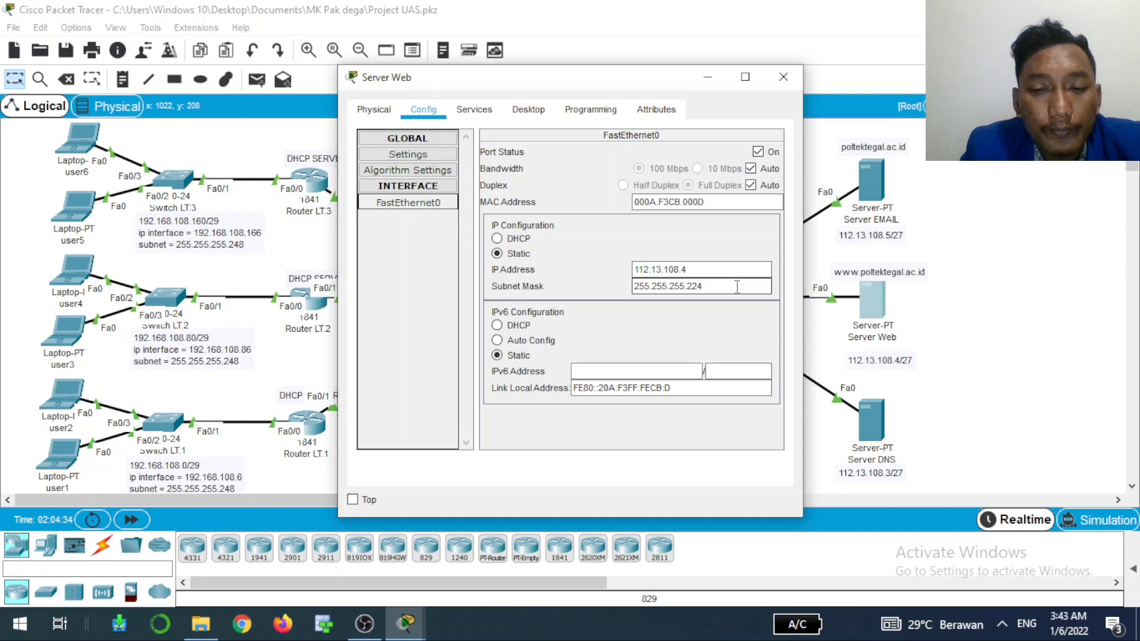
Step: Review Server Web's HTTP service and the contents of its index.html and helloworld.html pages
left_click(469, 112)
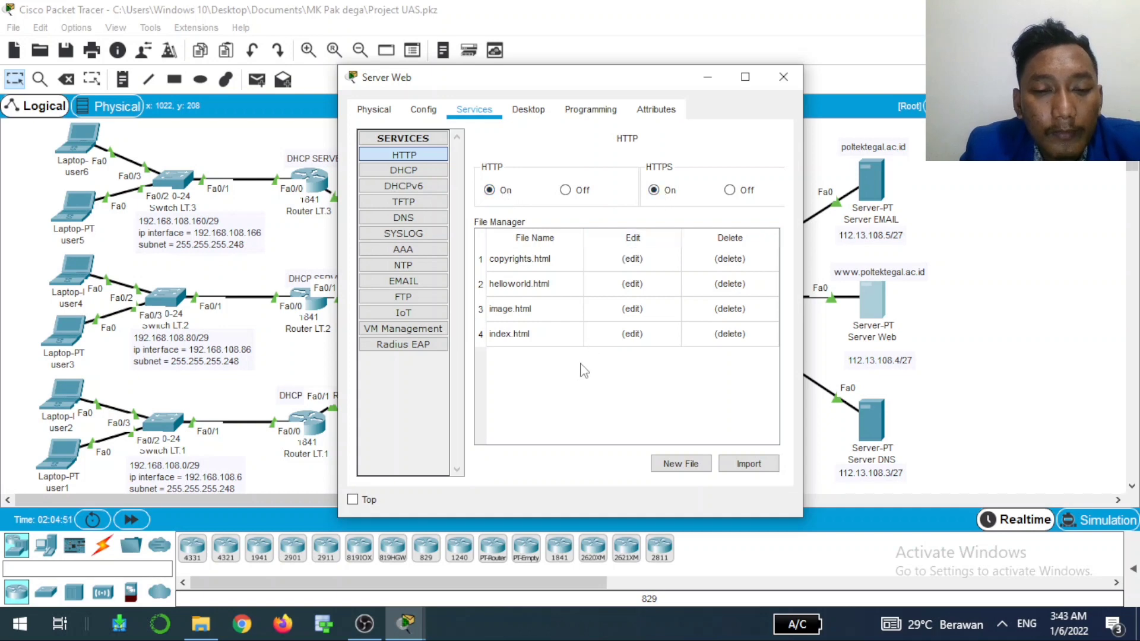
left_click(627, 334)
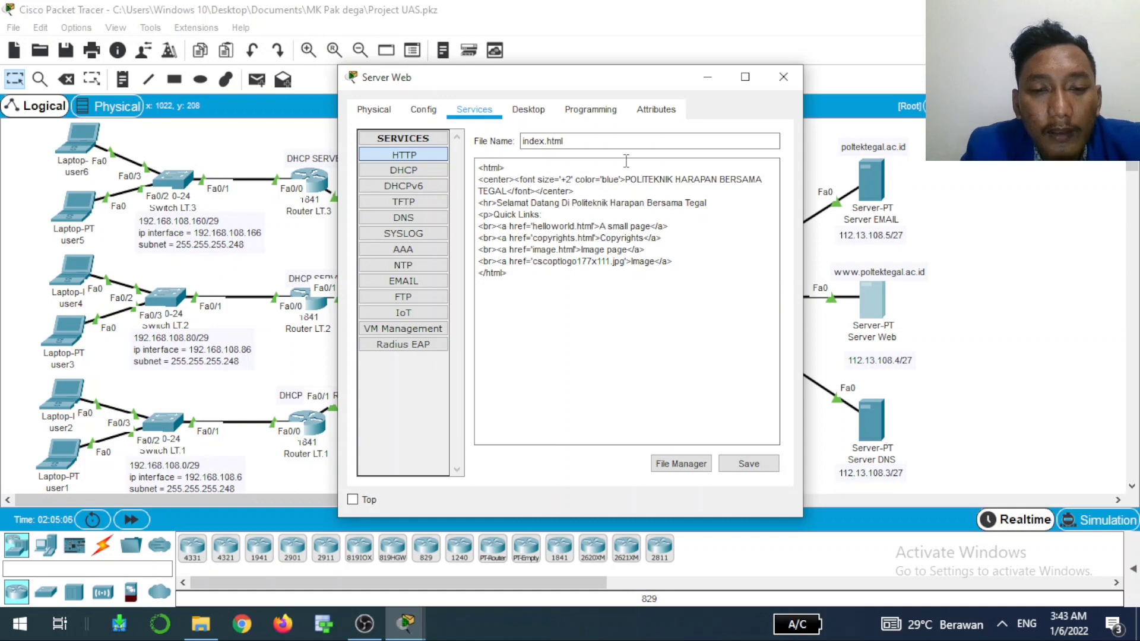
left_click(423, 155)
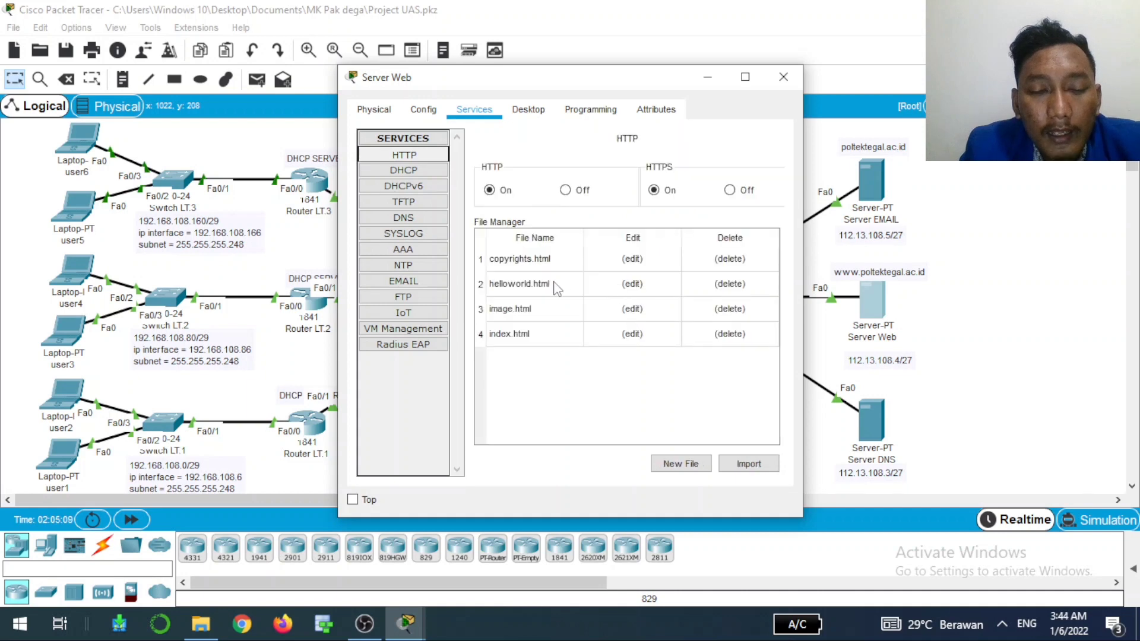
left_click(631, 284)
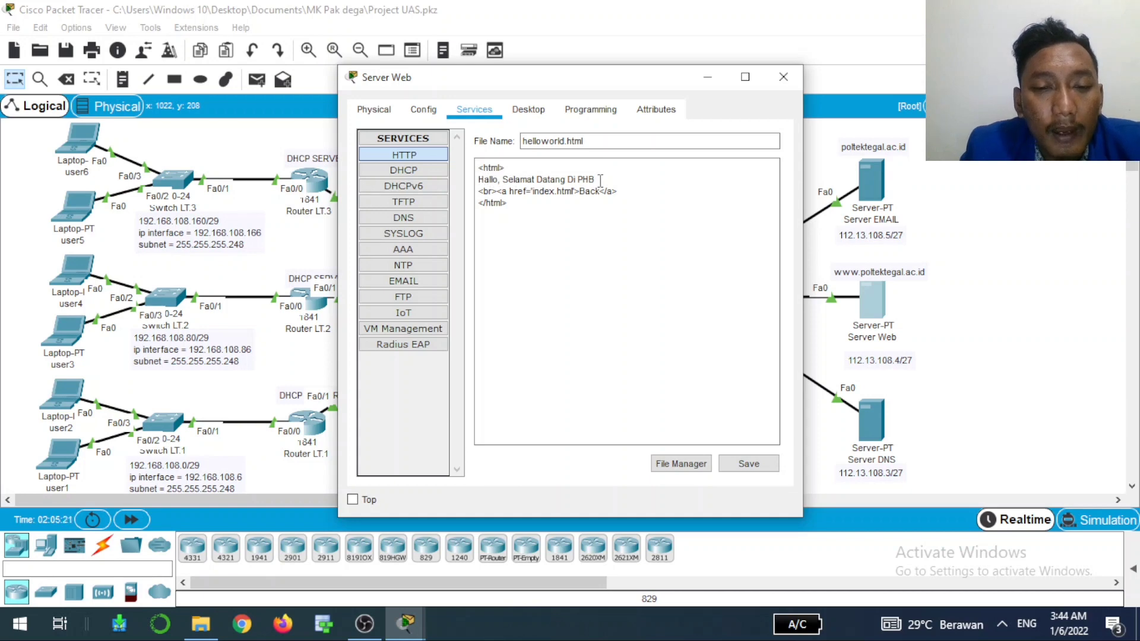
left_click(428, 155)
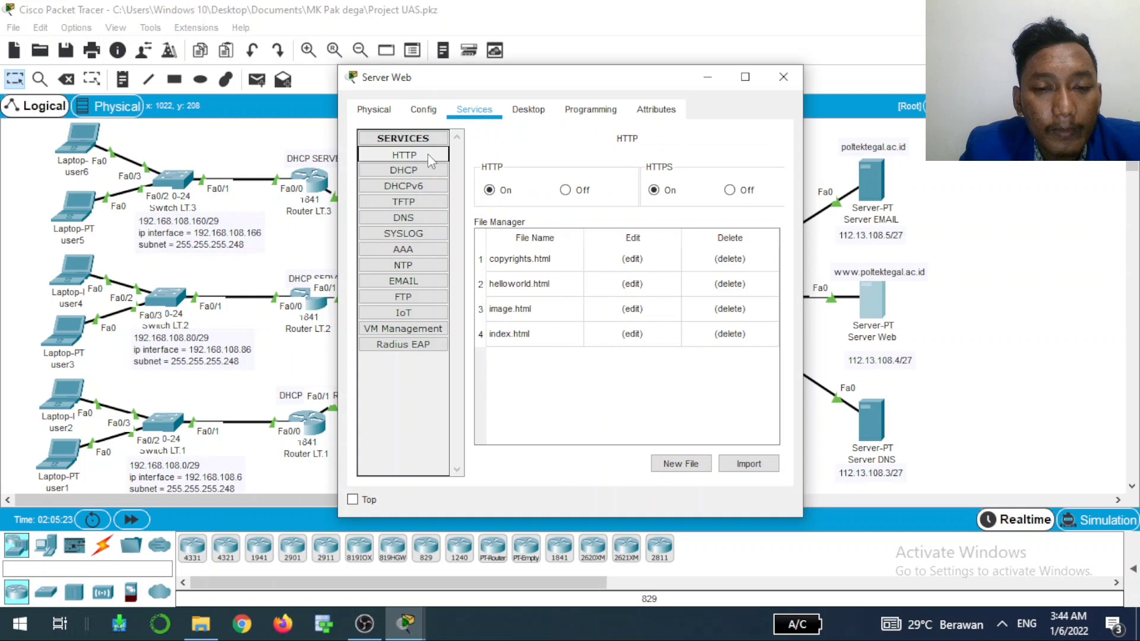
key("alt+F4")
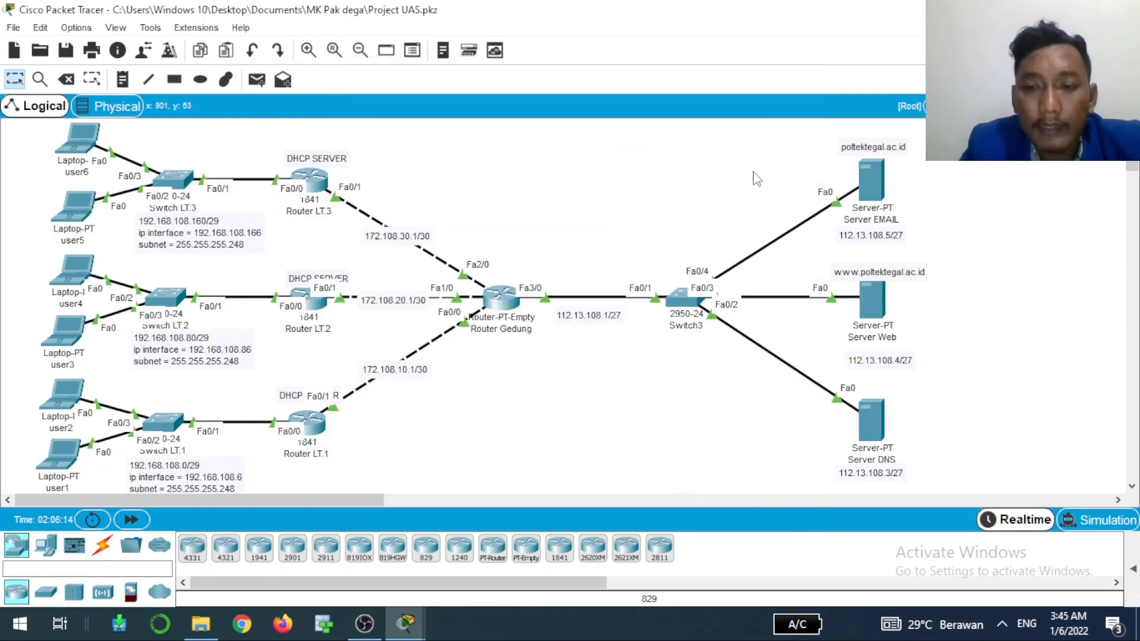
Step: Check the gateway, DNS server address, and FastEthernet0 IP address and subnet mask on Server EMAIL
left_click(886, 189)
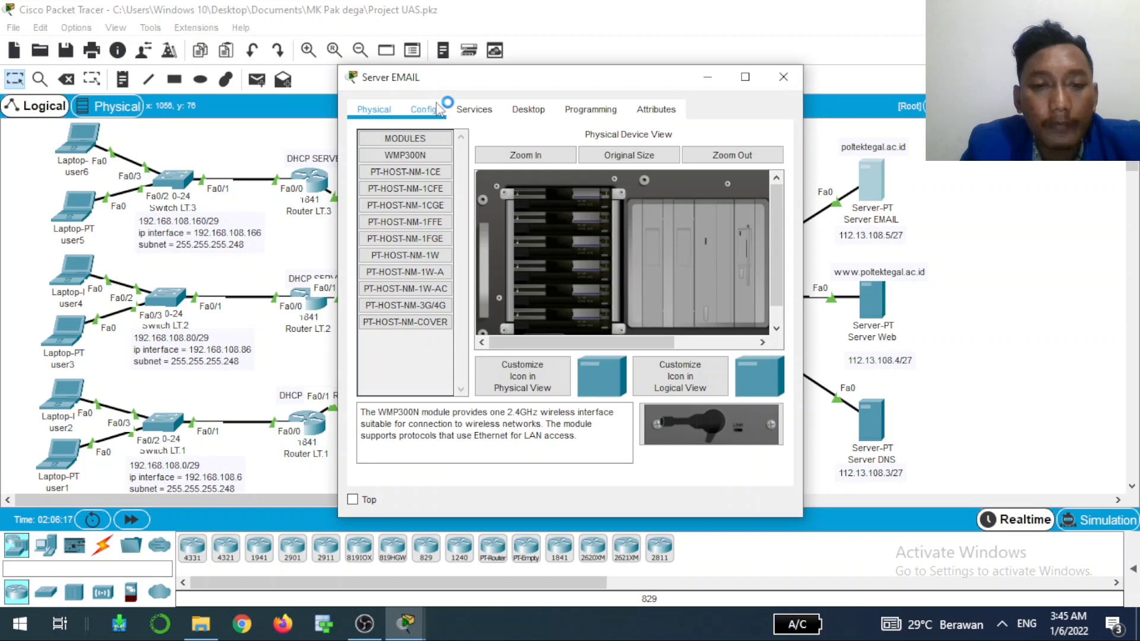
left_click(438, 108)
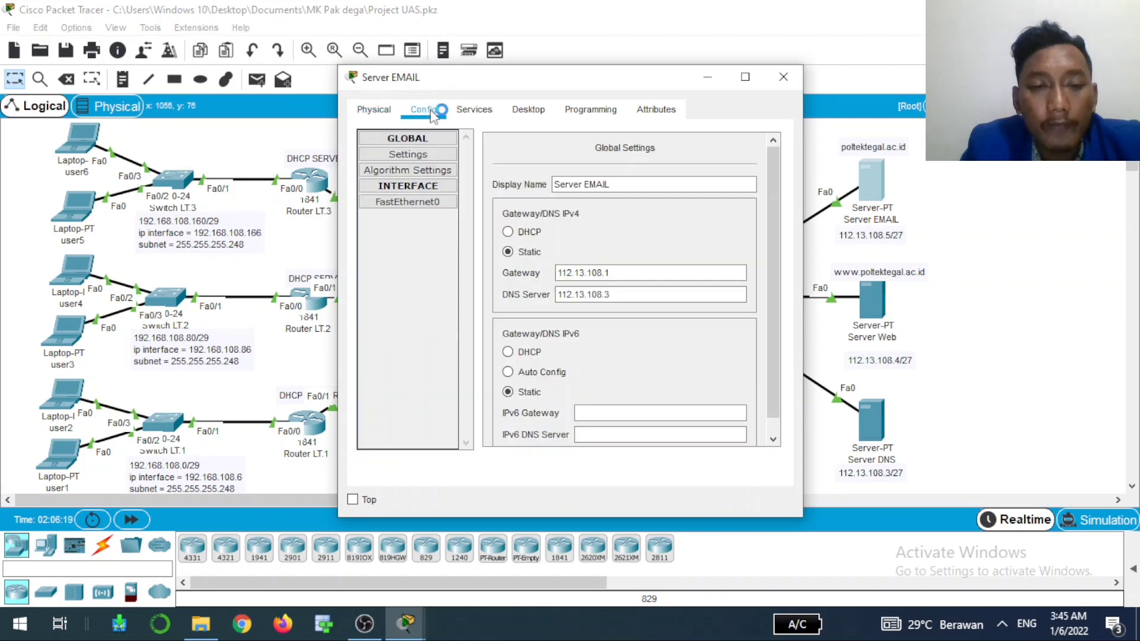
left_click(434, 156)
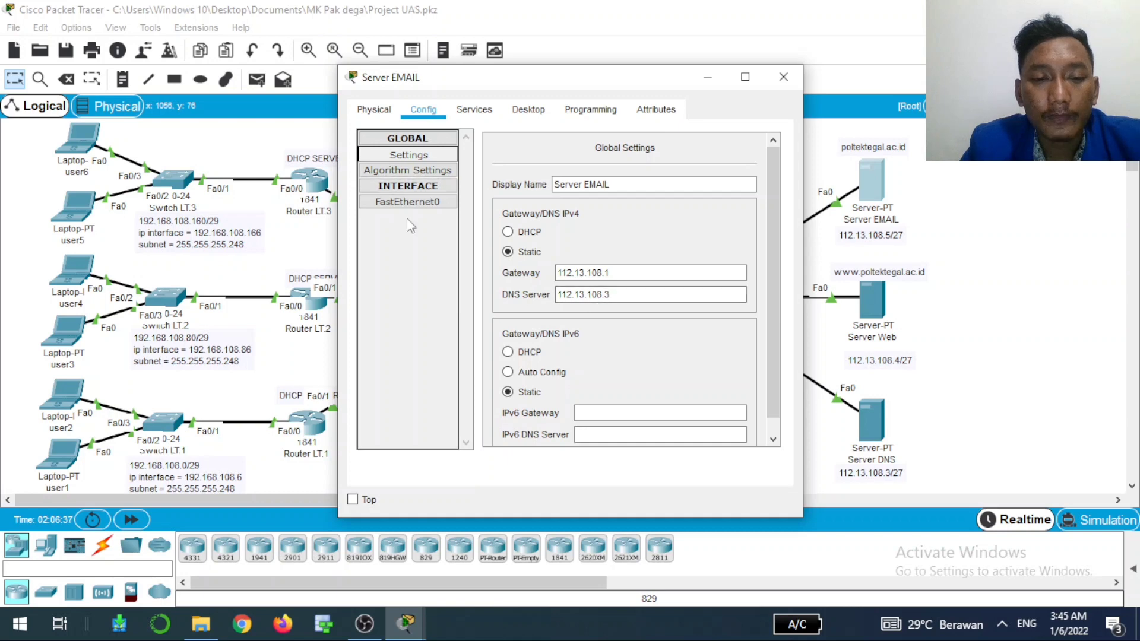
left_click(431, 203)
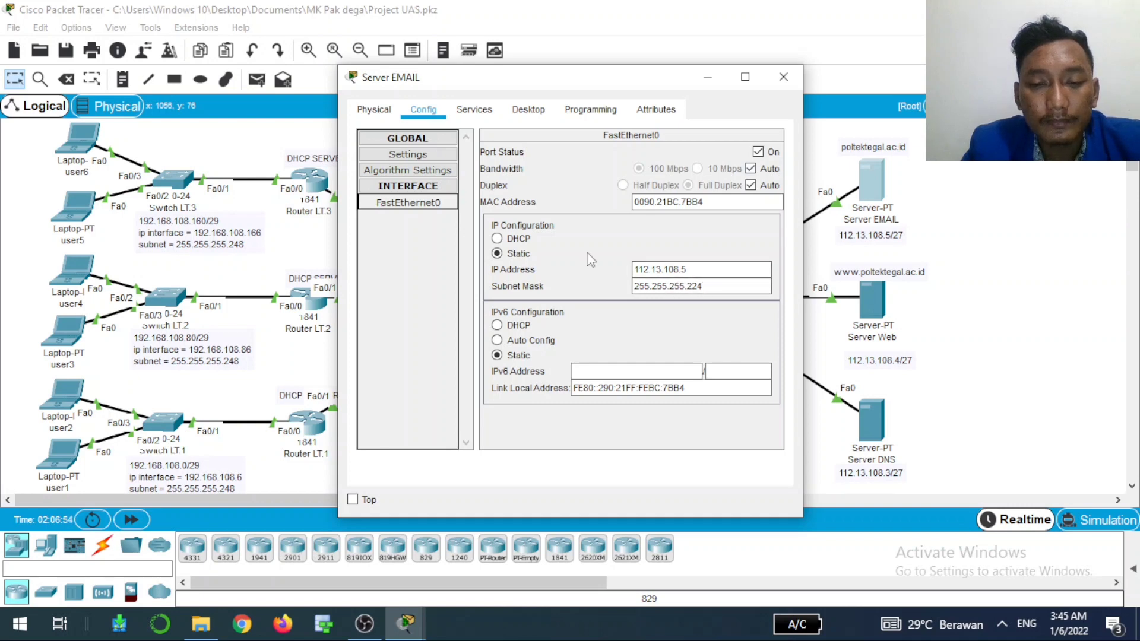
Step: Review Server EMAIL's EMAIL service, including its SMTP and POP3 status, domain name, and the user1 to user6 accounts
left_click(481, 115)
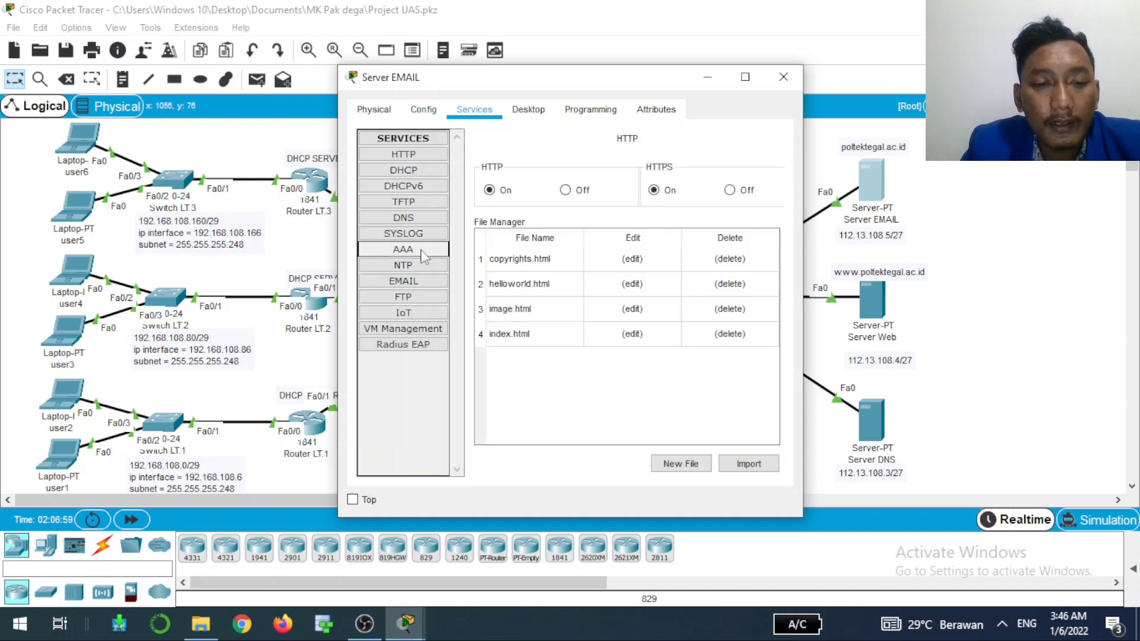
left_click(419, 284)
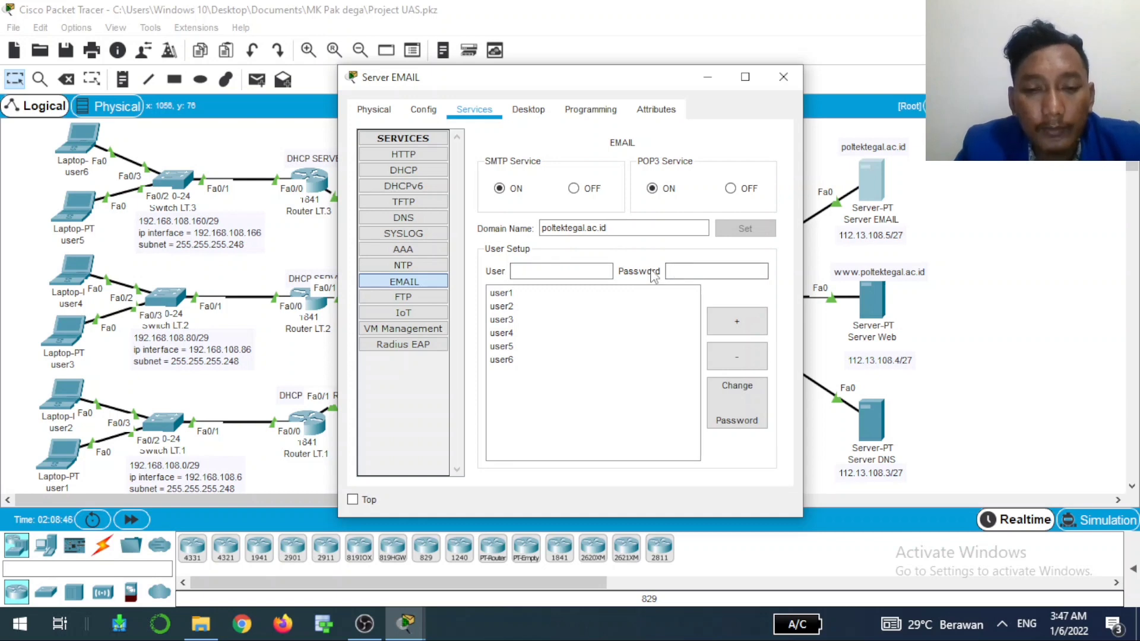
left_click(512, 294)
left_click(513, 306)
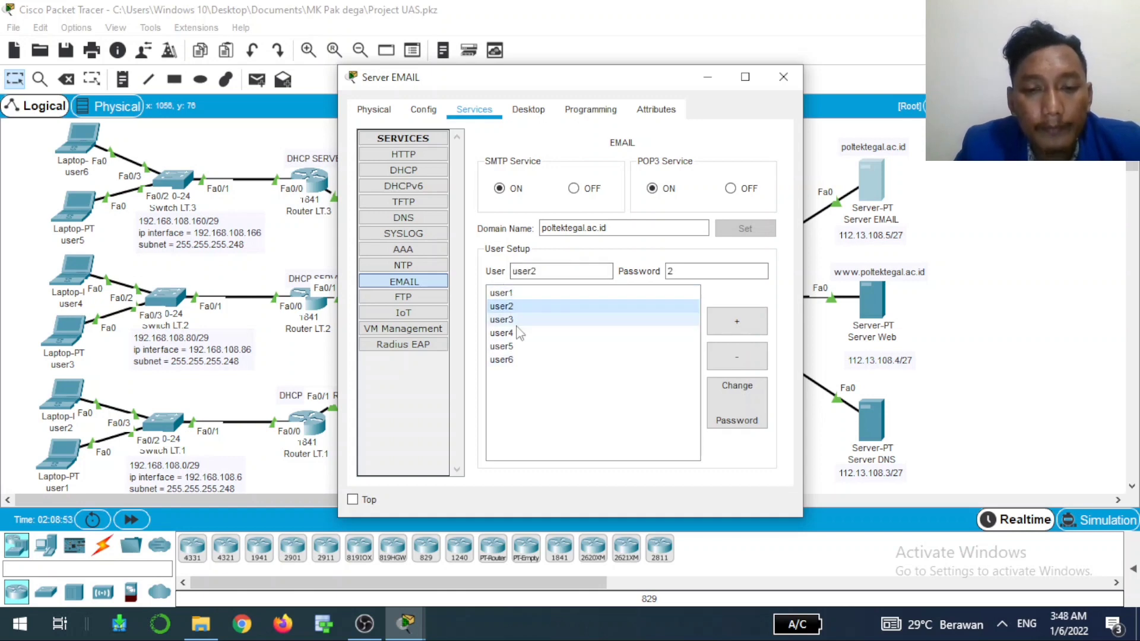
left_click(515, 322)
left_click(517, 334)
left_click(517, 348)
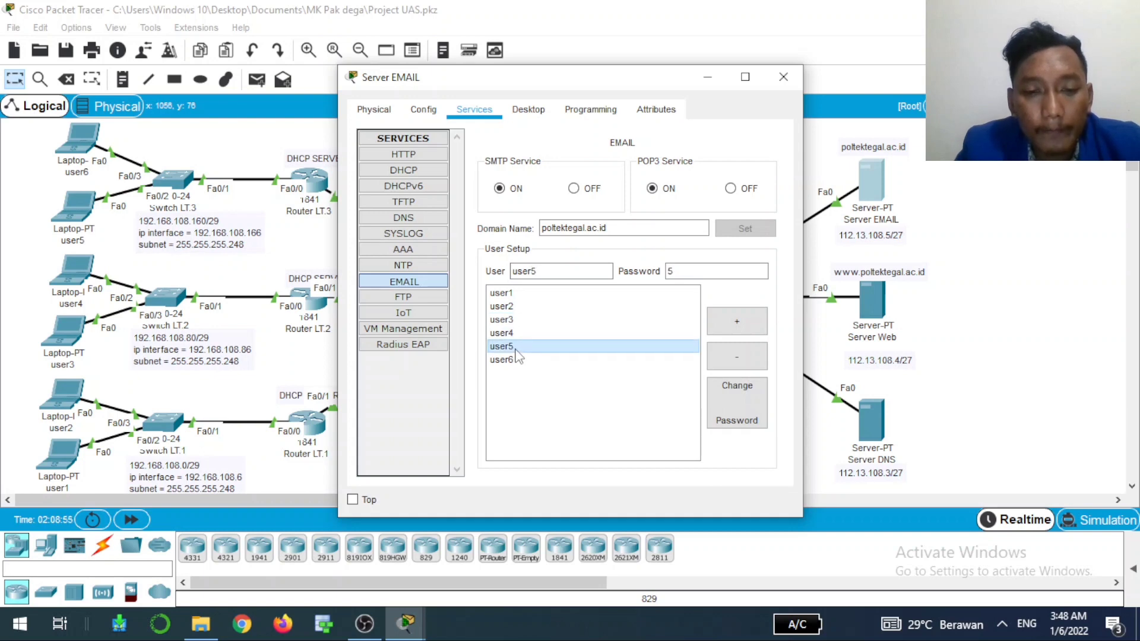
left_click(517, 361)
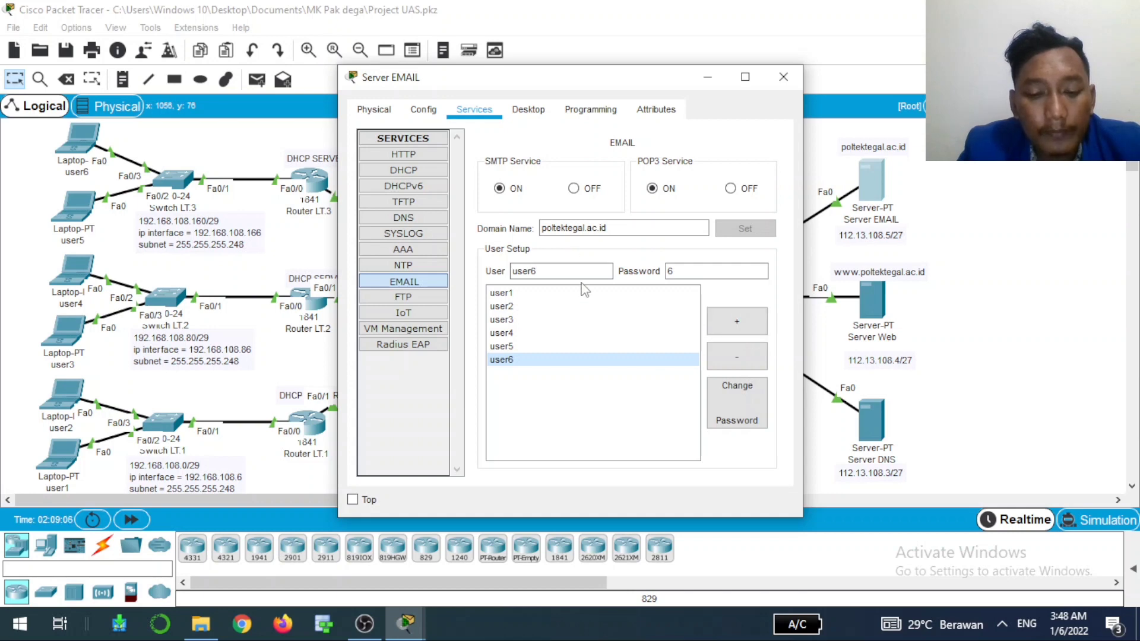
left_click(618, 229)
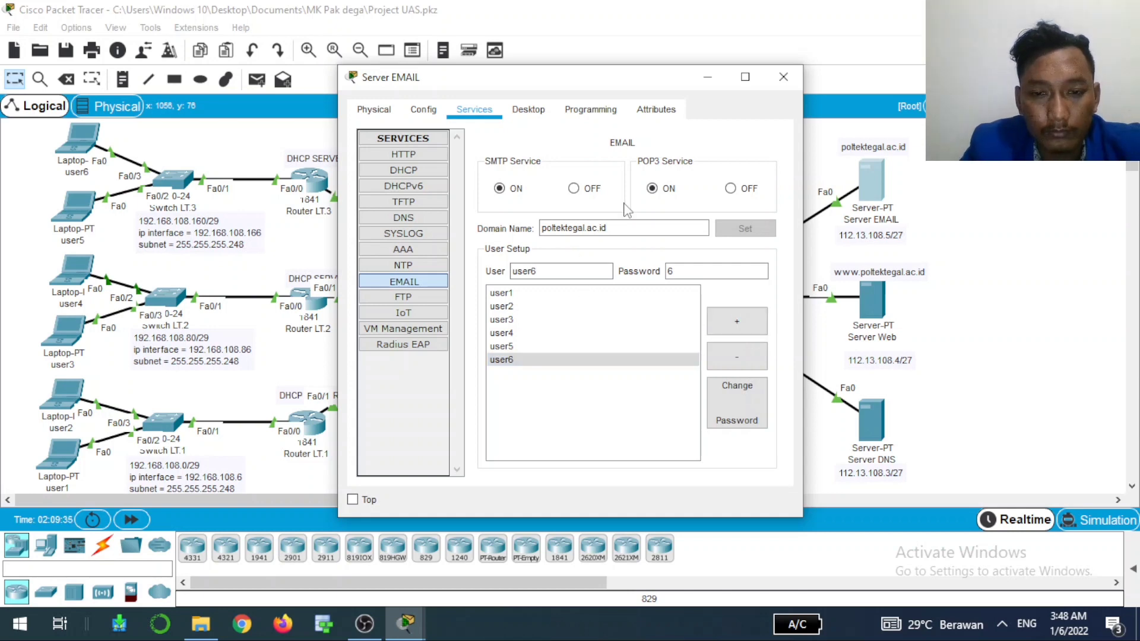
left_click(707, 73)
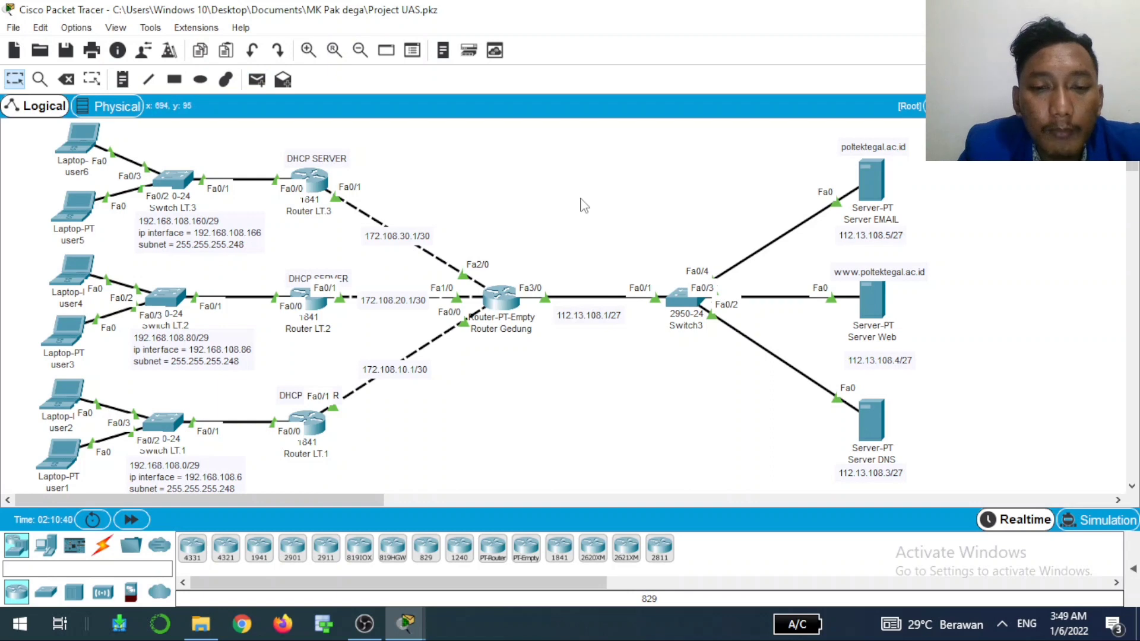
Step: Ping Server DNS at 112.13.108.3 from user1's command prompt
left_click(67, 461)
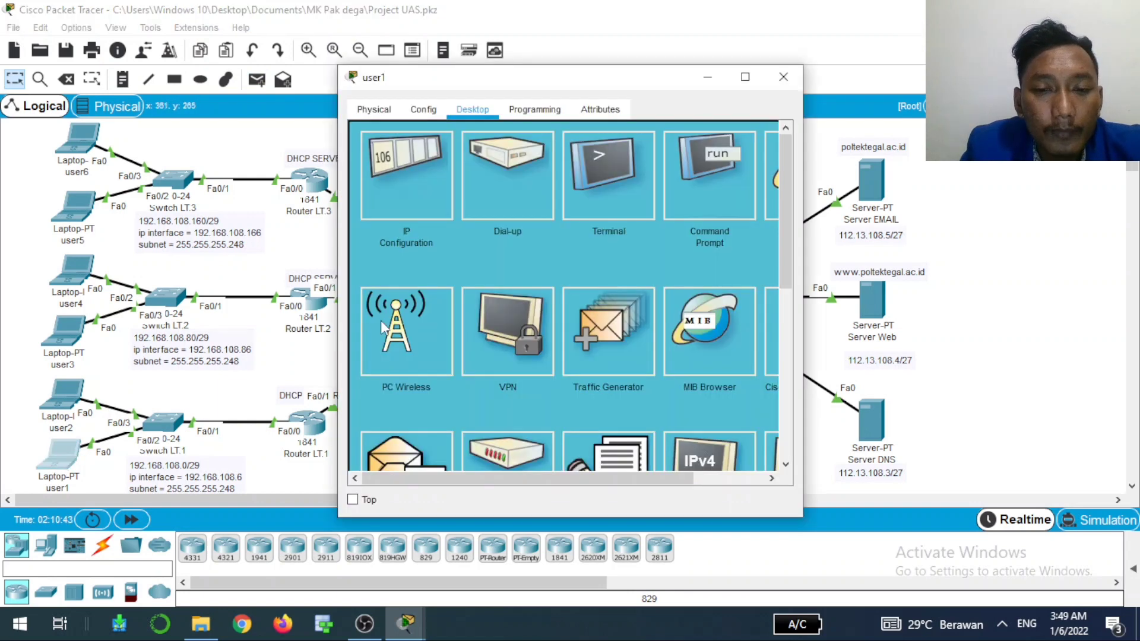
left_click(725, 186)
type("u")
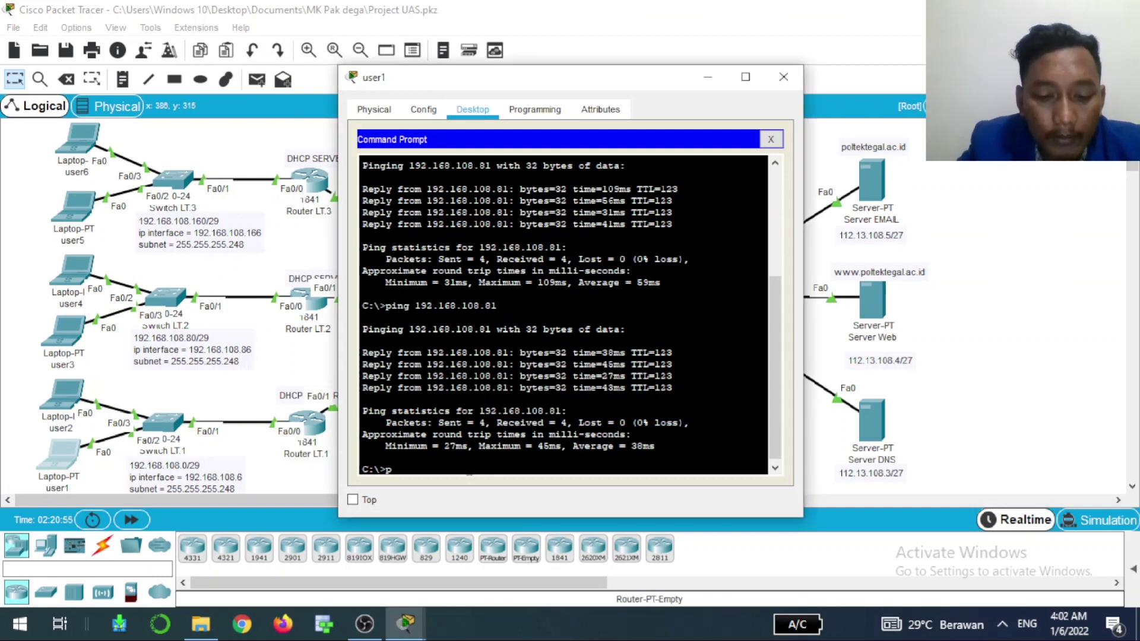
type("ing 11")
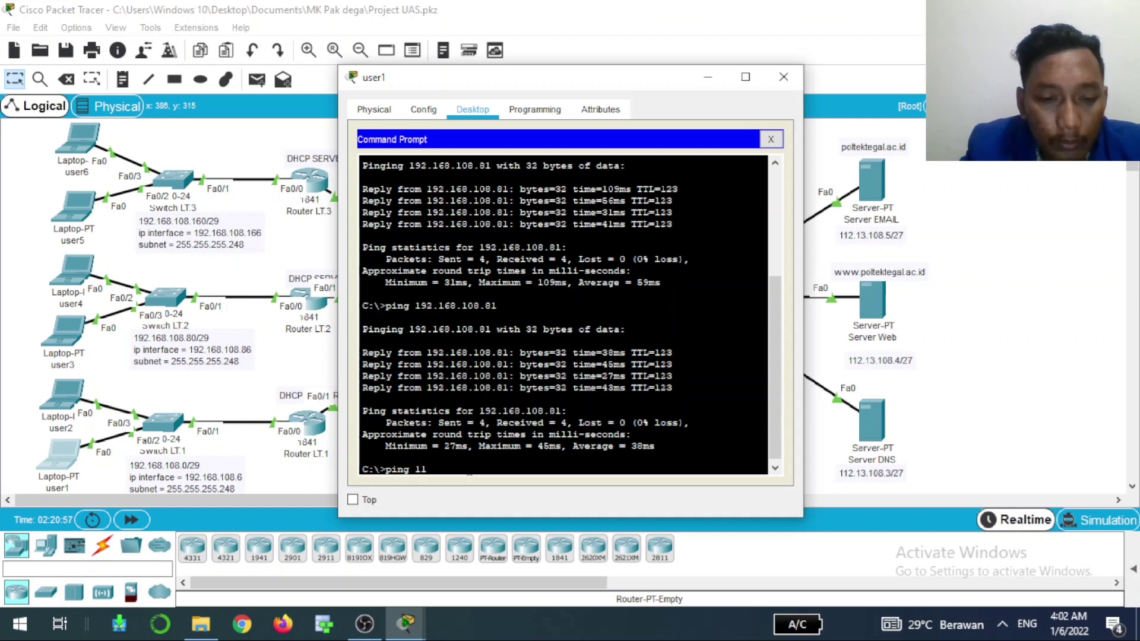
type("2.13")
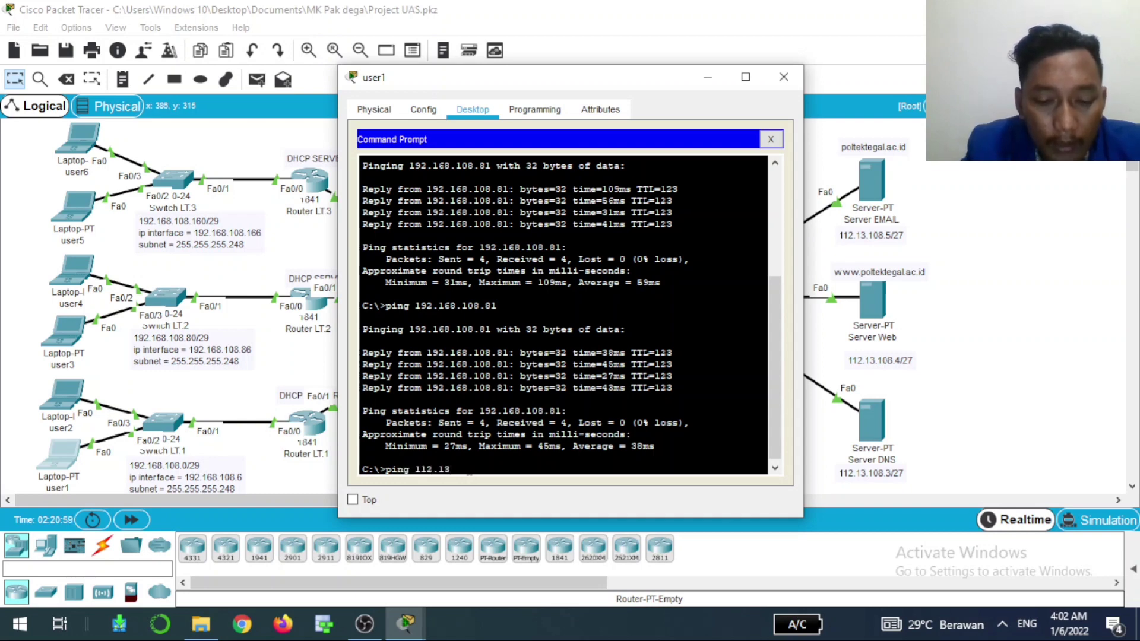
type(".108.")
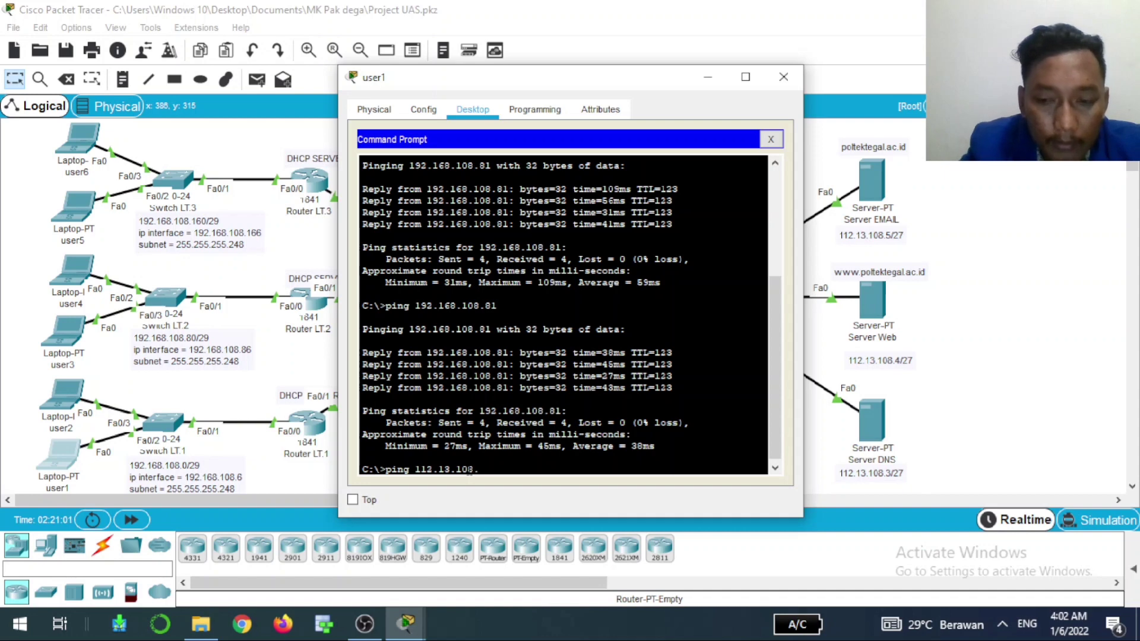
type("3")
key("Return")
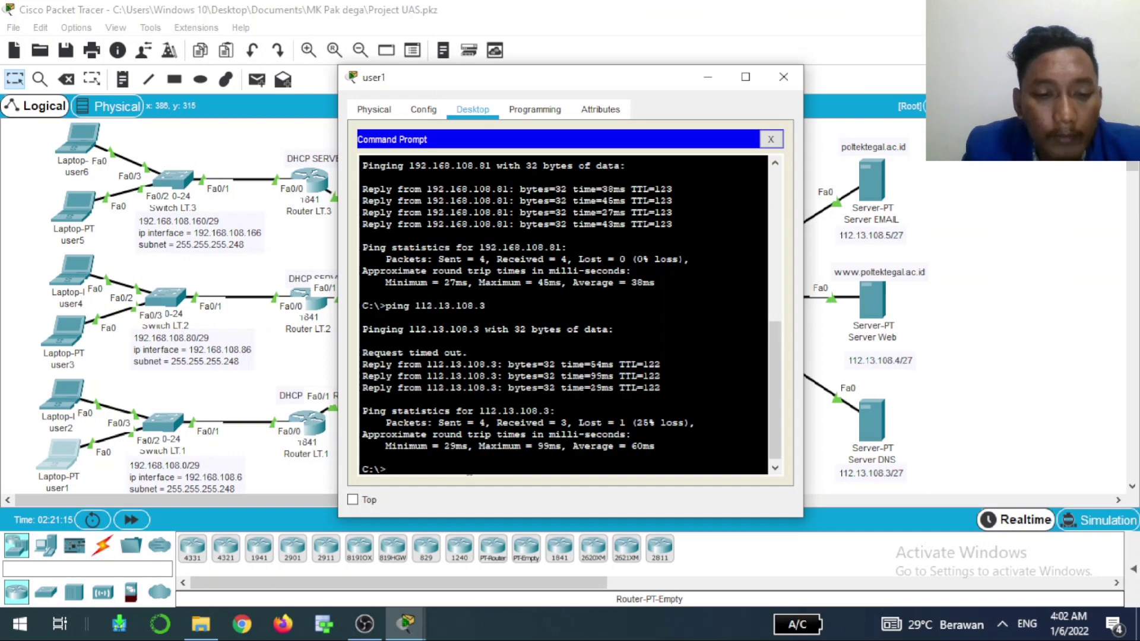
Step: Repeat the ping from user1 to 112.13.108.3, and close the command prompt
type("p")
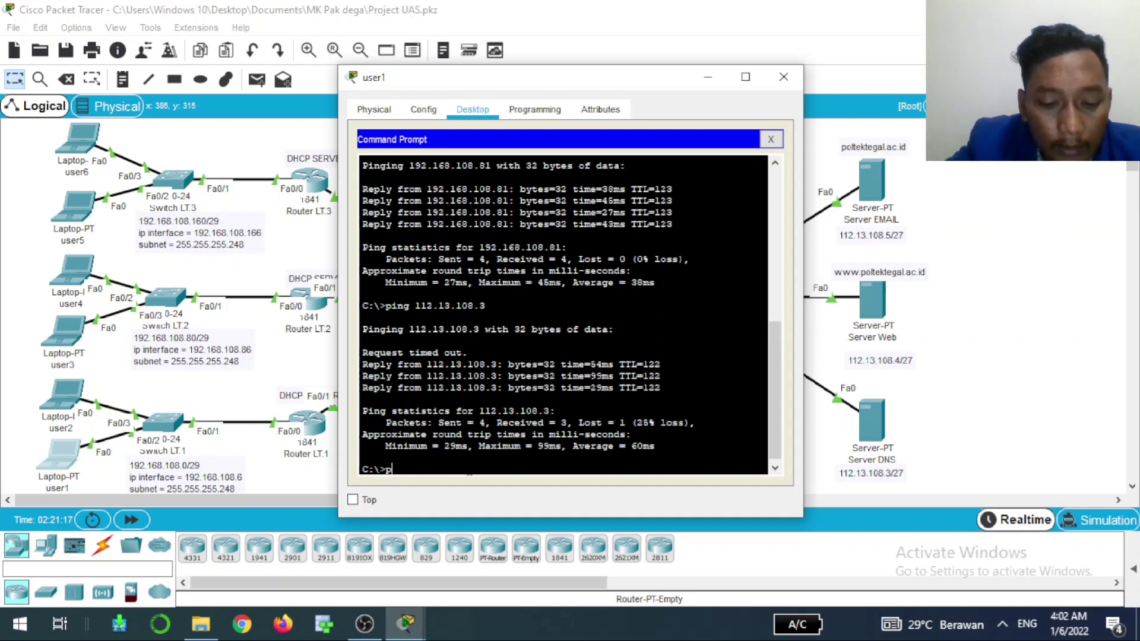
type("ing 1")
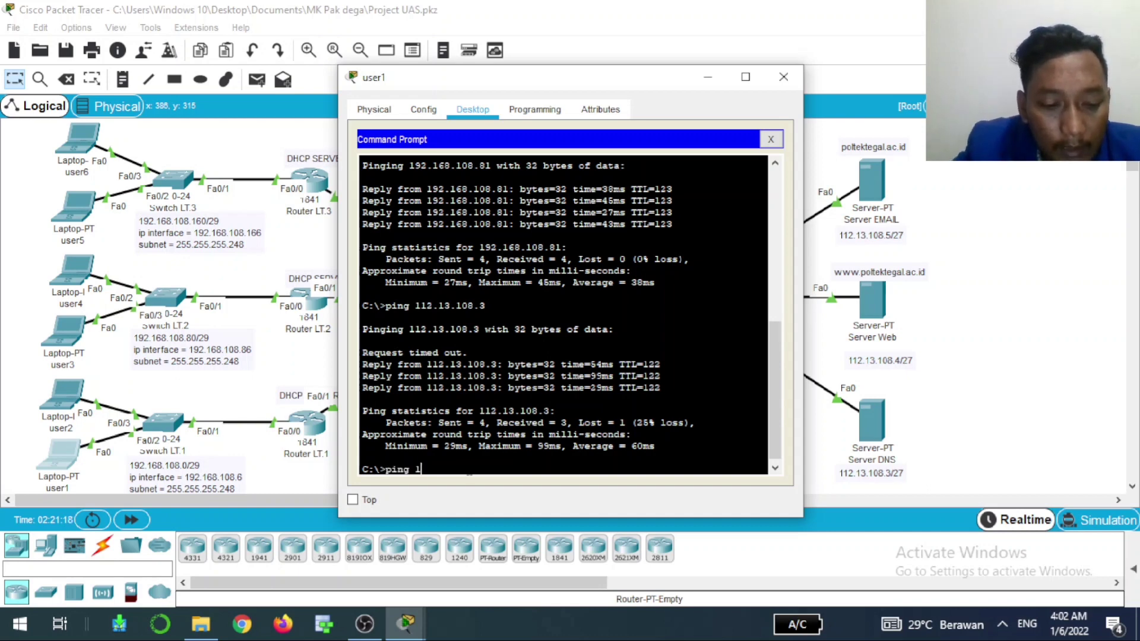
type("12.13")
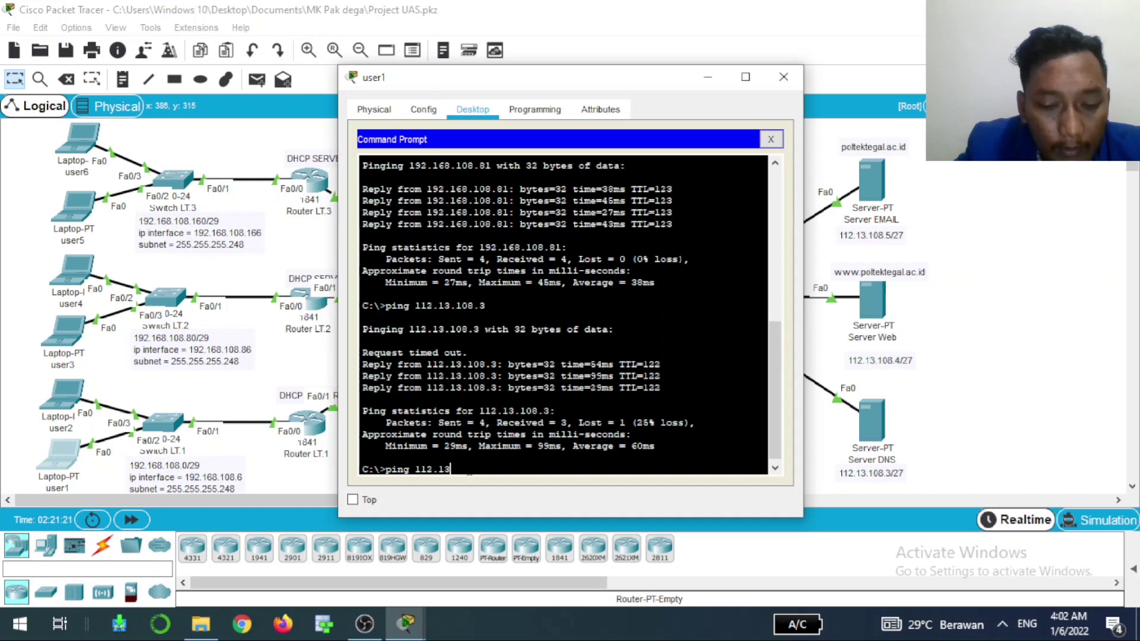
type(".108.3")
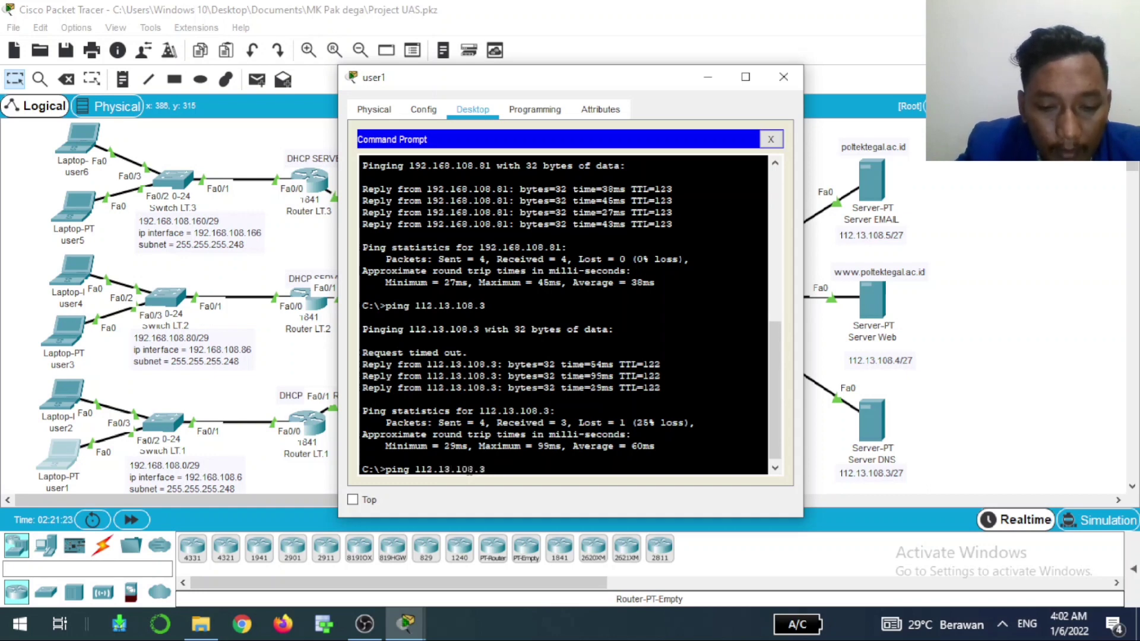
key("Return")
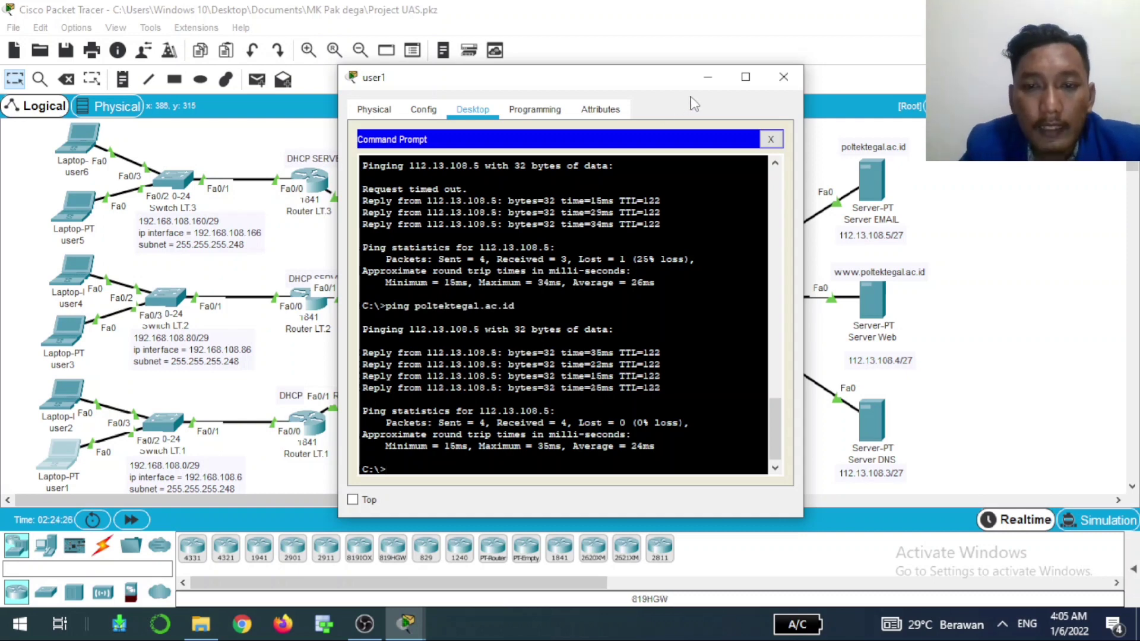
left_click(769, 140)
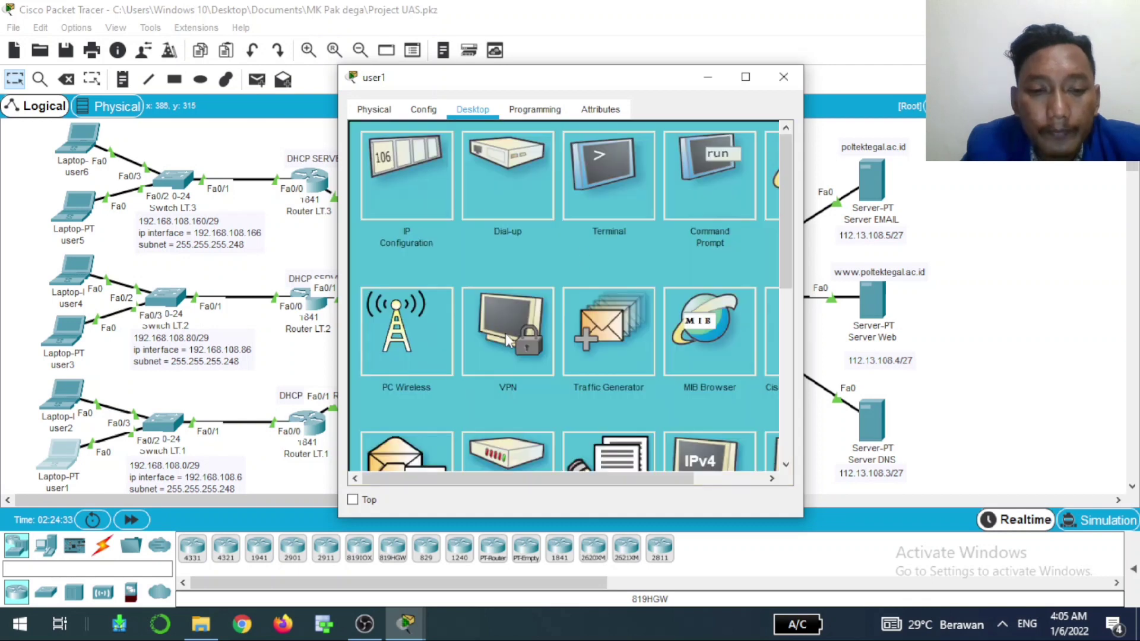
Step: Review user1's mail configuration, including the user information, incoming and outgoing mail servers, and logon details
left_click(420, 452)
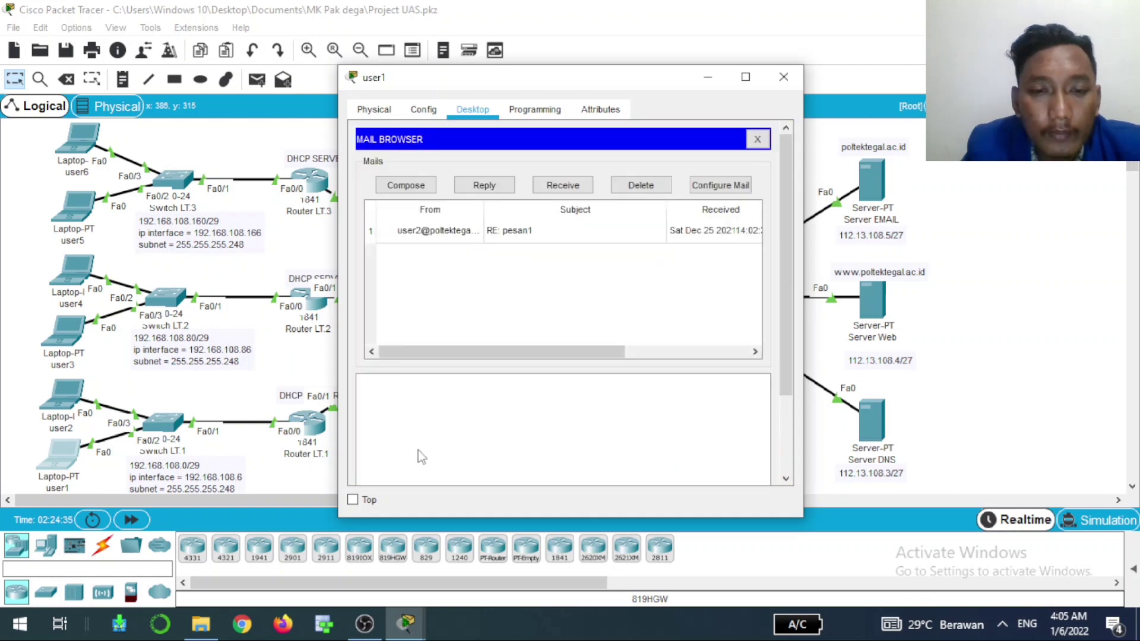
left_click(721, 186)
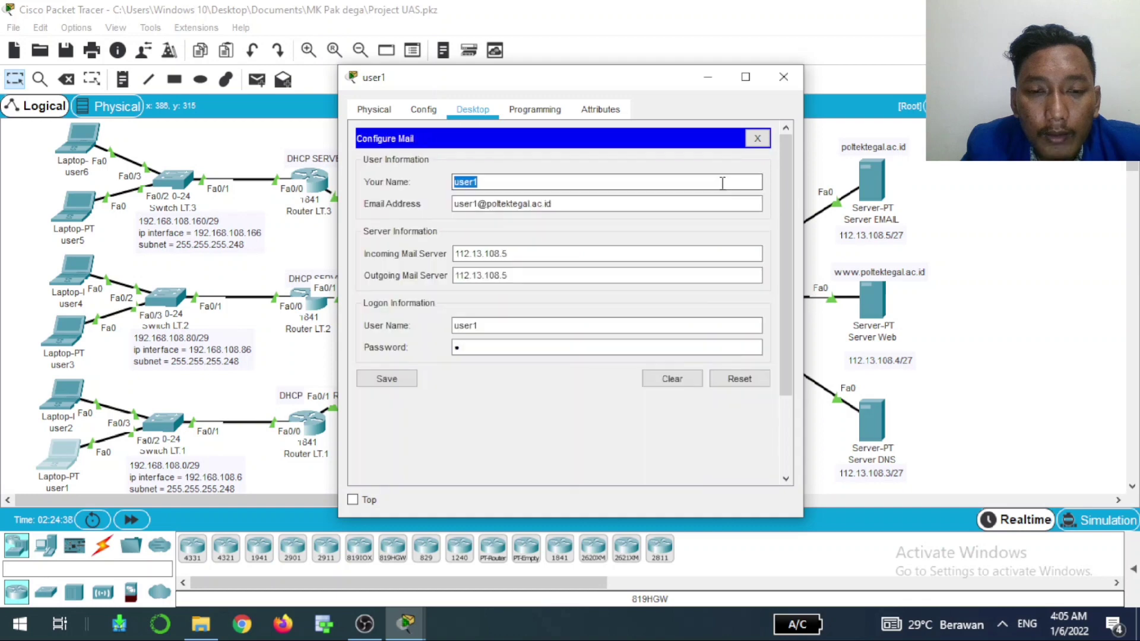
left_click(425, 178)
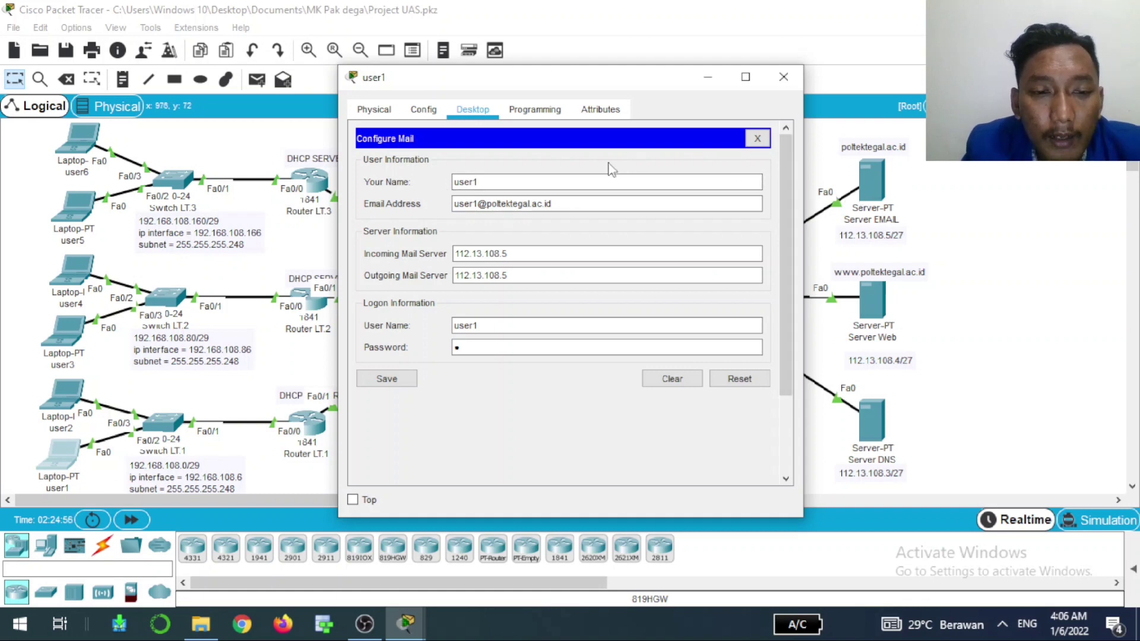
left_click(456, 203)
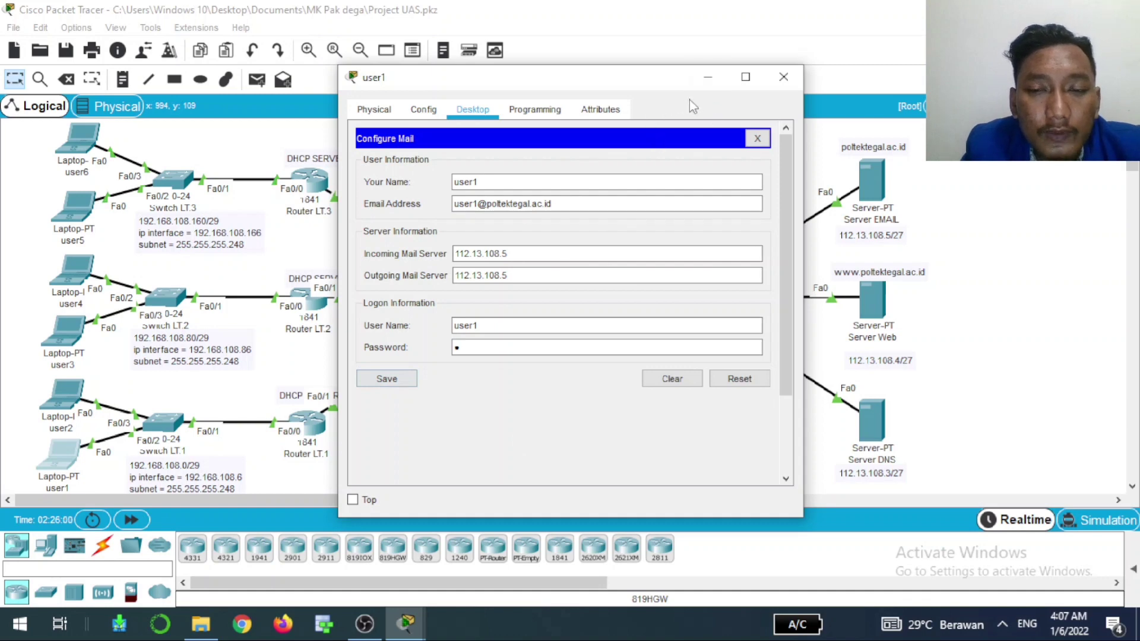
left_click(757, 139)
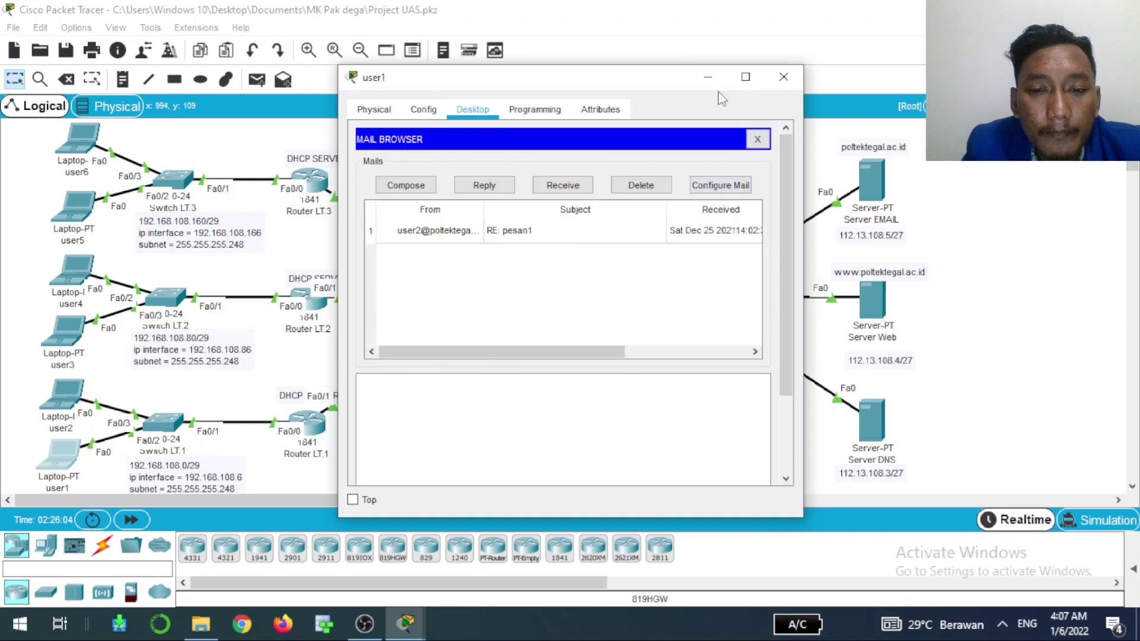
left_click(708, 77)
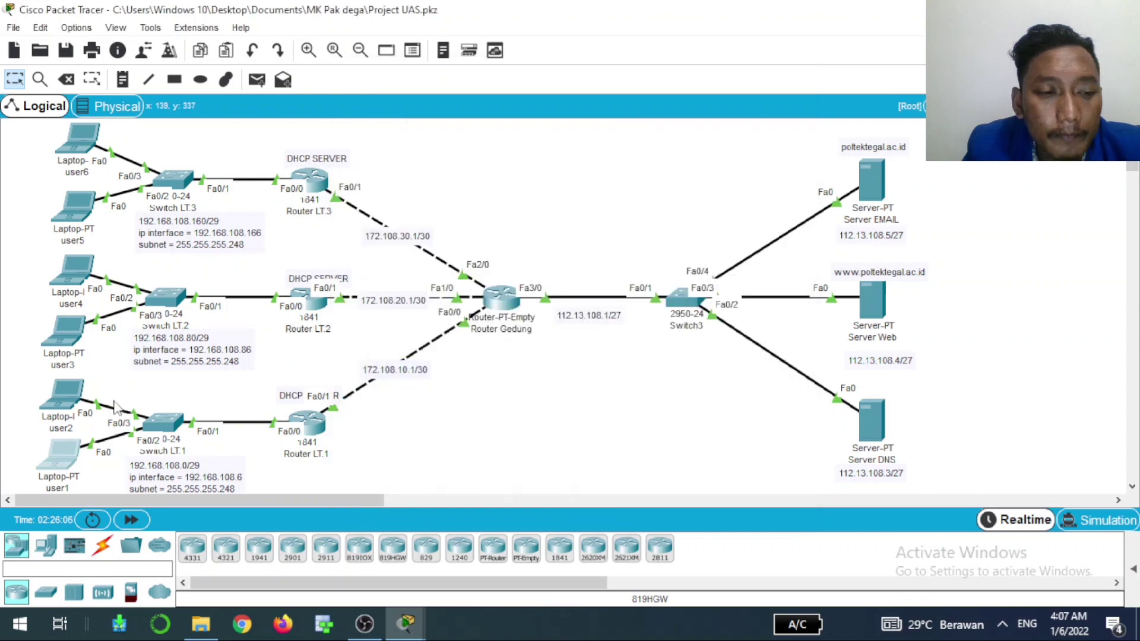
Step: Check user2's mail browser and the mail configurations on the user4 and user6 laptops
left_click(69, 396)
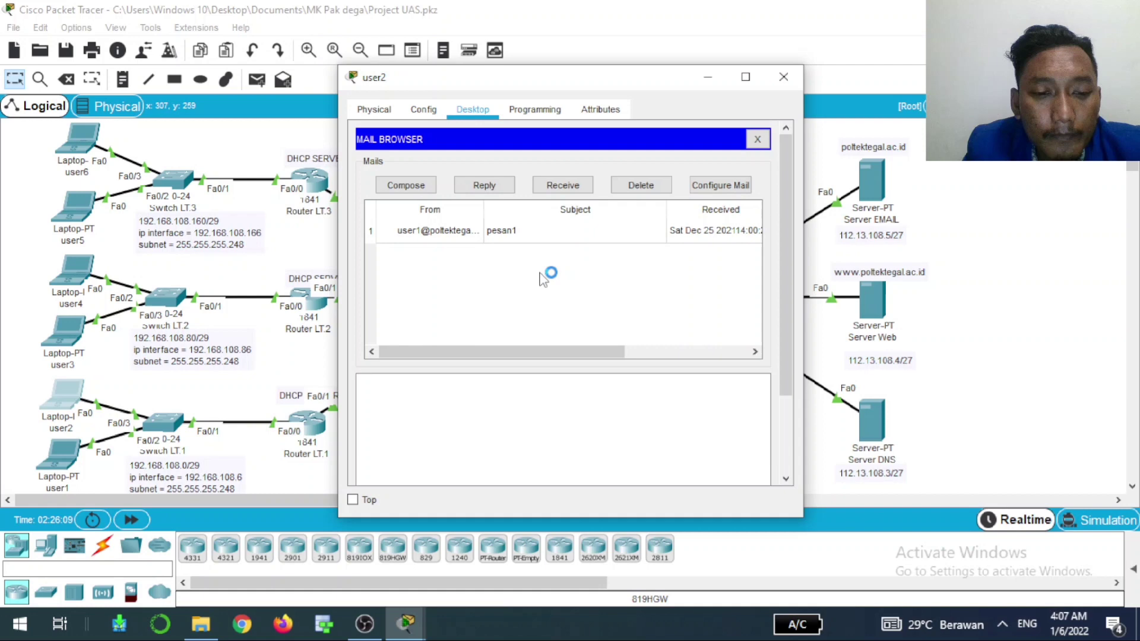
left_click(708, 77)
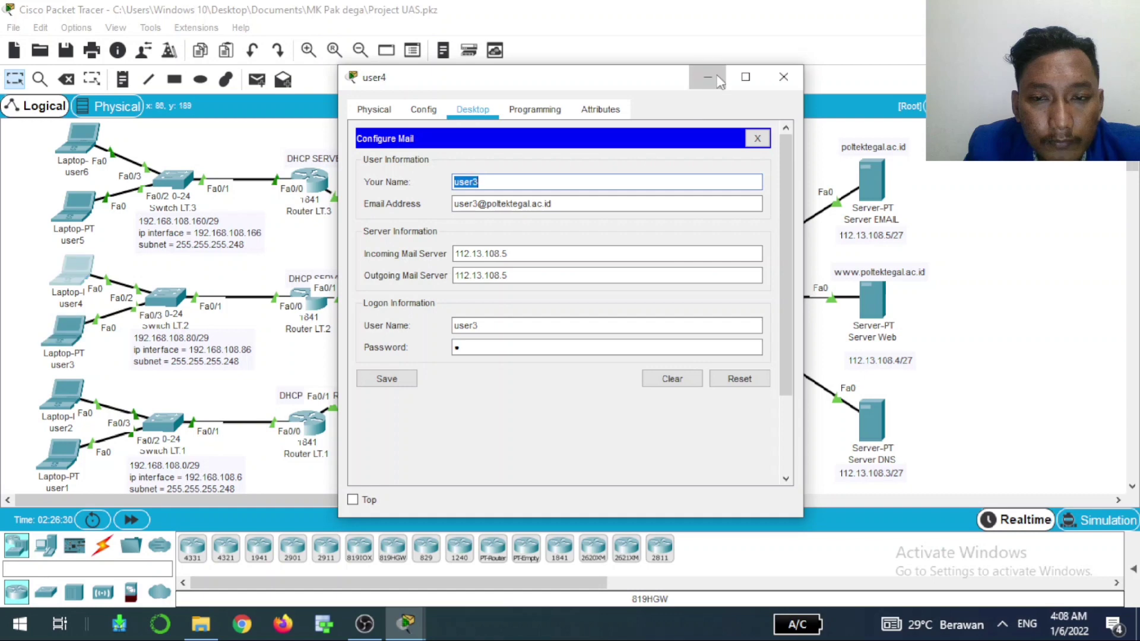
left_click(718, 80)
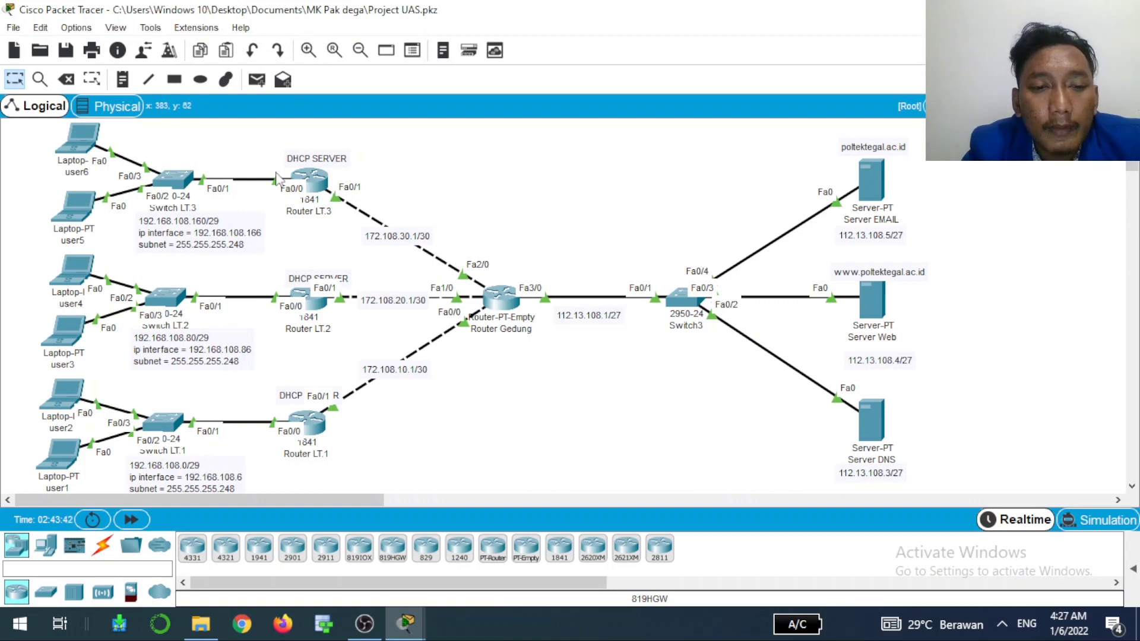
left_click(83, 151)
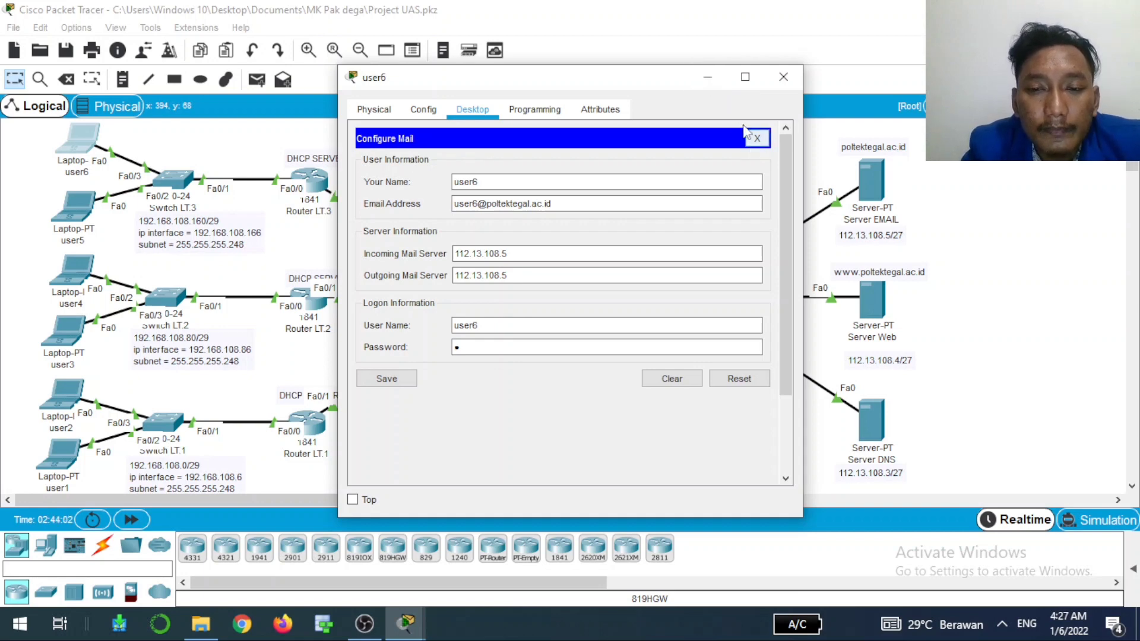
left_click(707, 78)
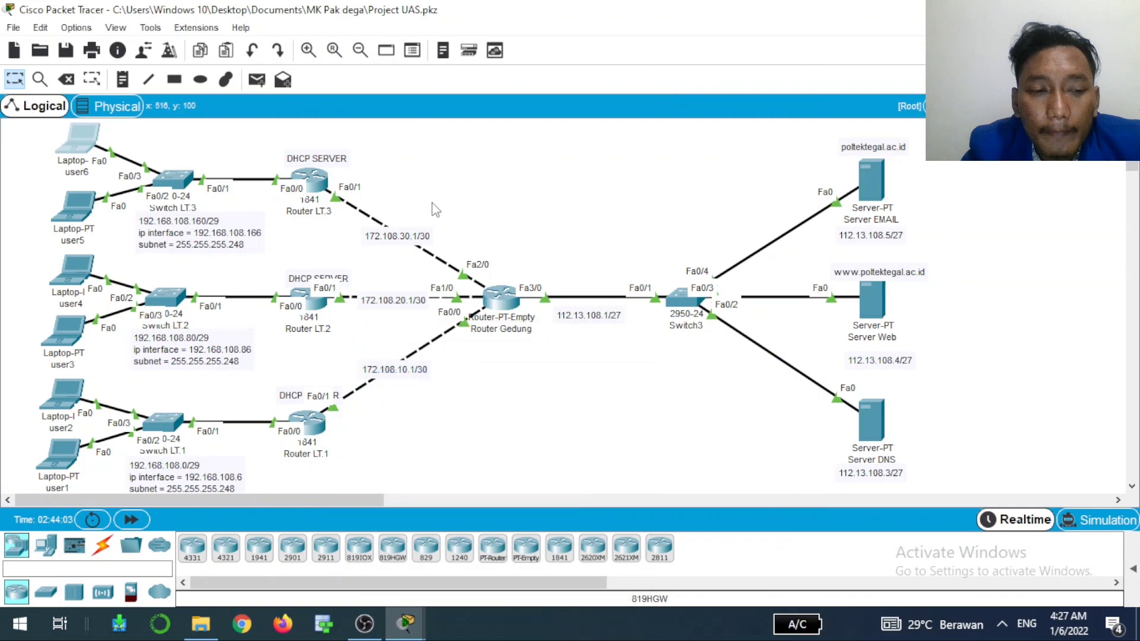
Step: Close the open message in user2's mail and compose a new mail, changing the recipient from user6 to user4
left_click(78, 397)
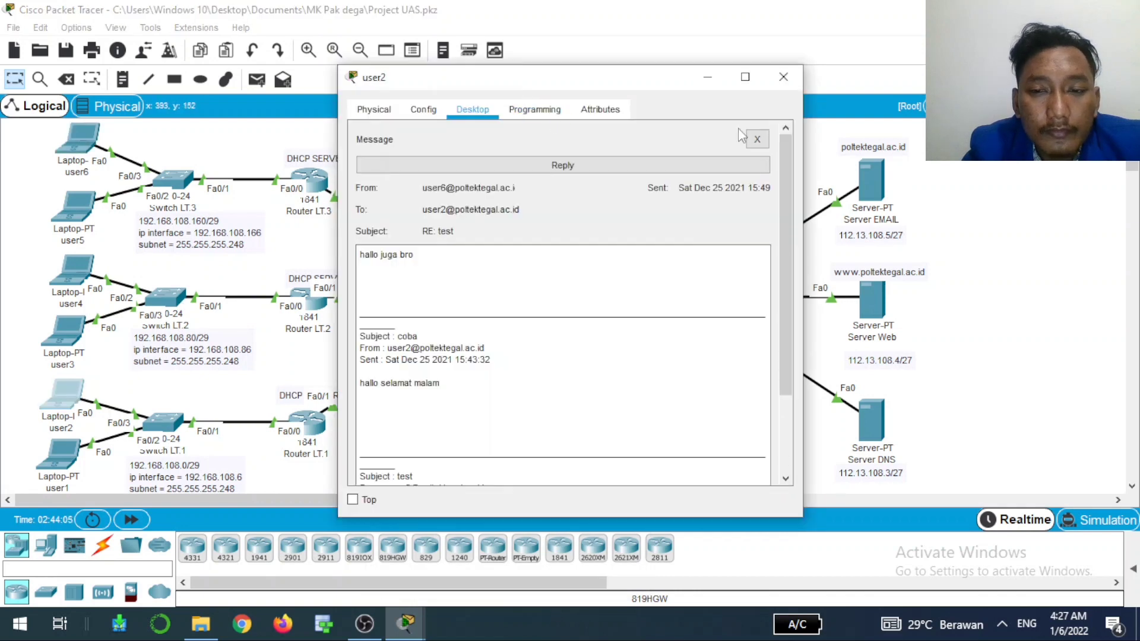
left_click(757, 139)
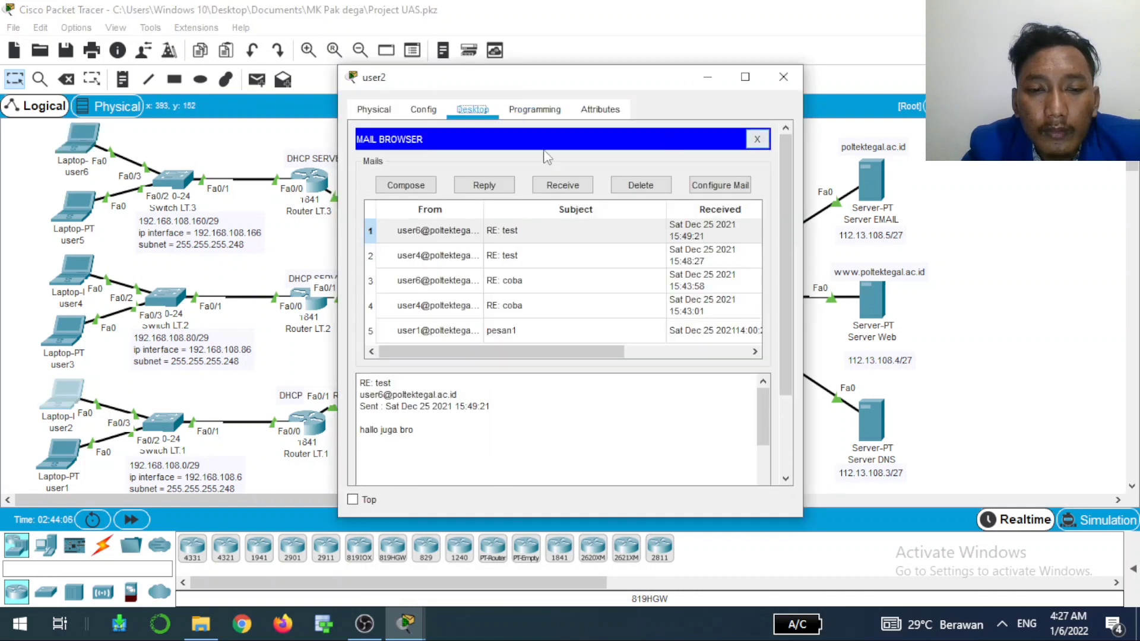
left_click(418, 186)
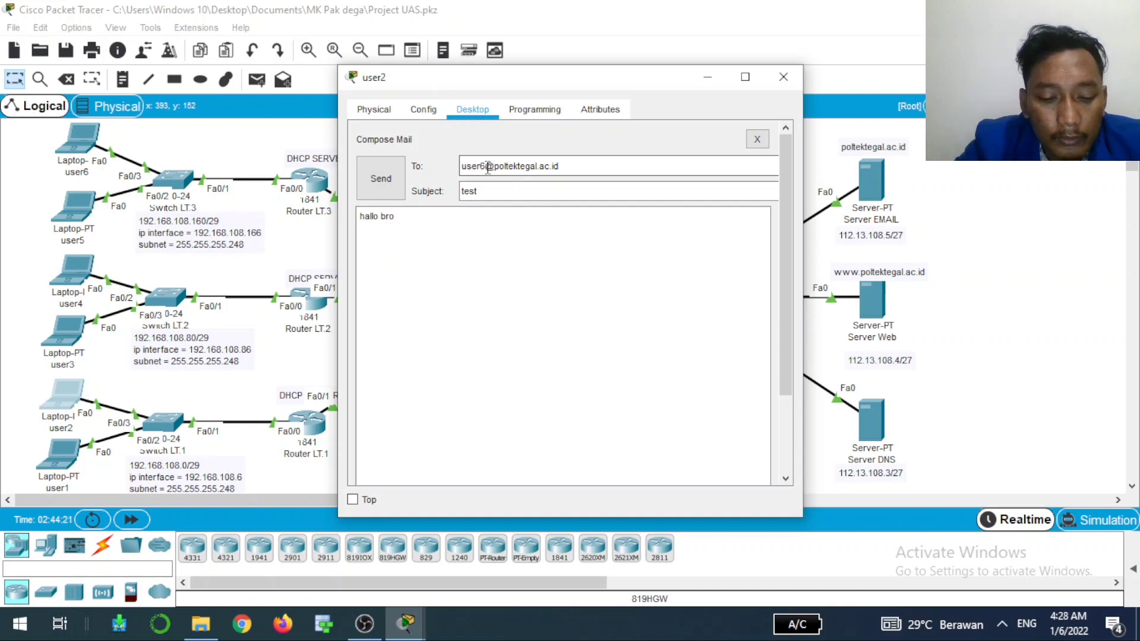
key("BackSpace")
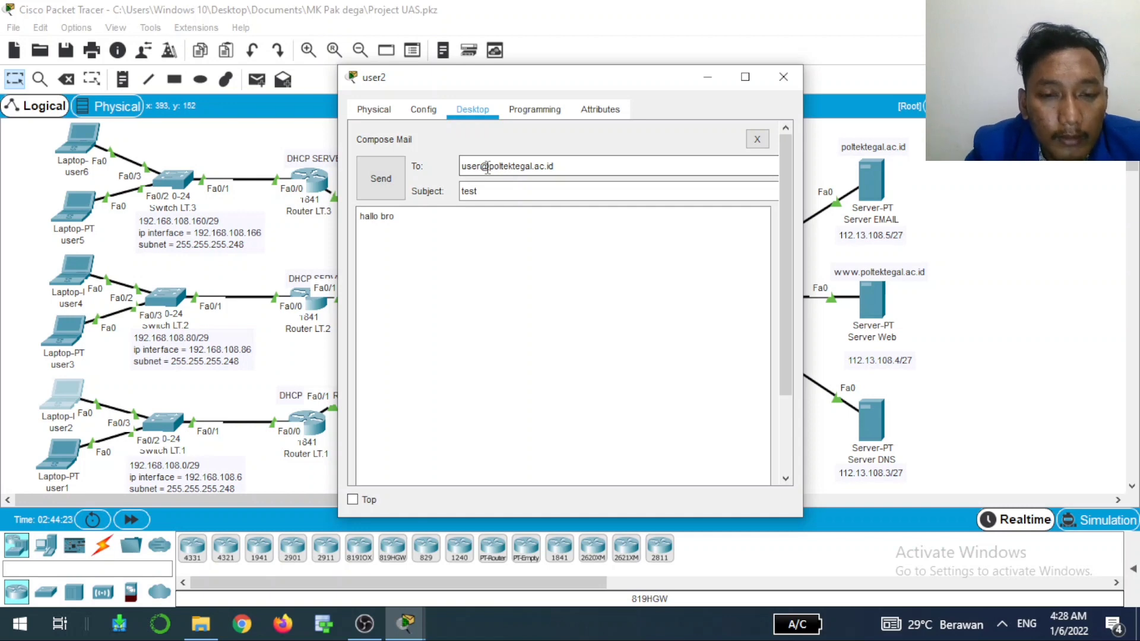
type("4")
Step: Replace the subject of user2's new mail with "coba lagi"
left_click(487, 189)
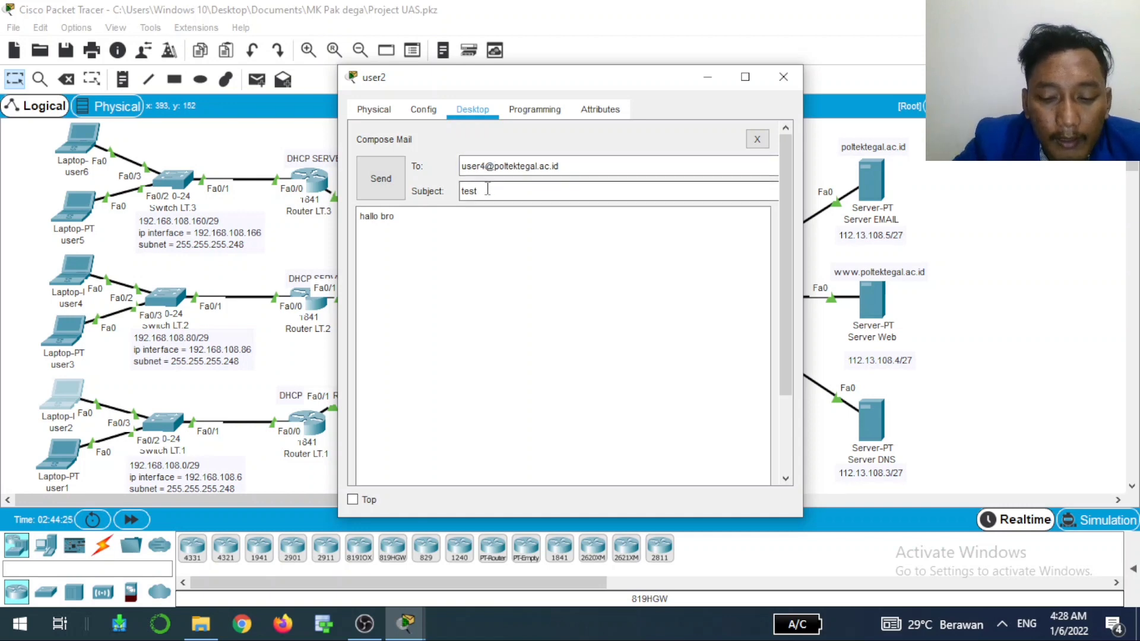
key("BackSpace")
key("BackSpace")
key("BackSpace")
key("BackSpace")
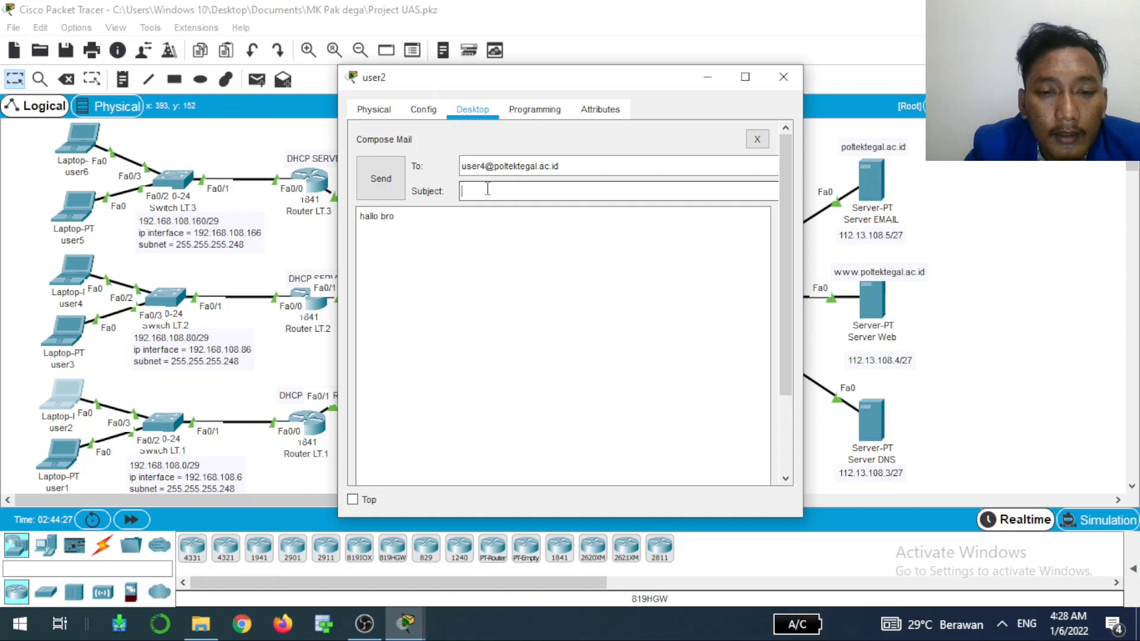
type("coba a")
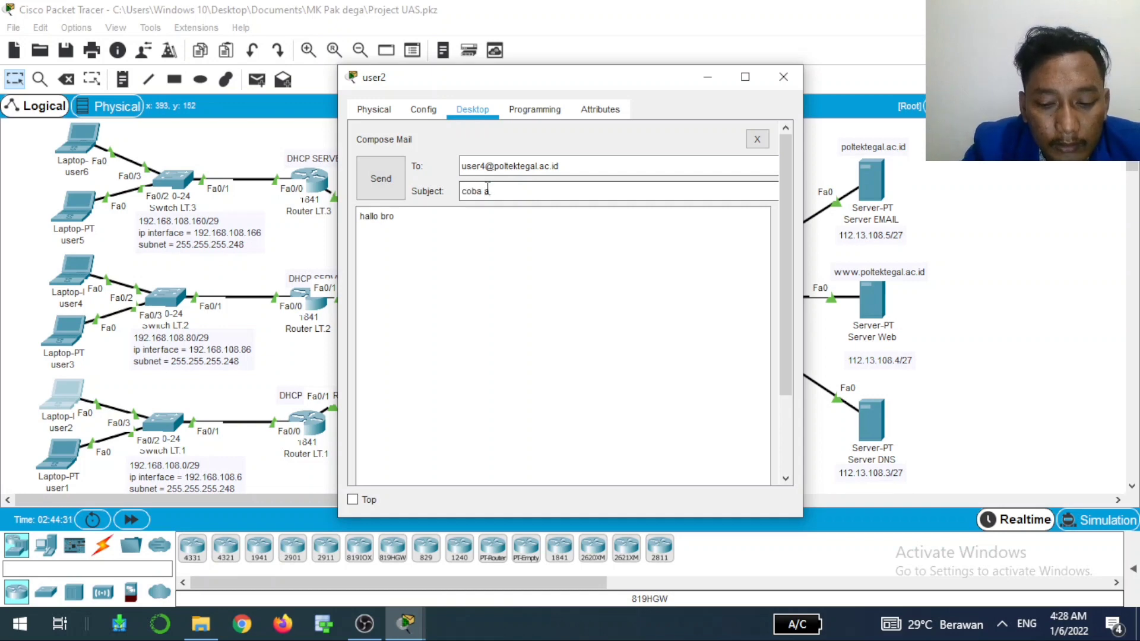
key("BackSpace")
type("lagi")
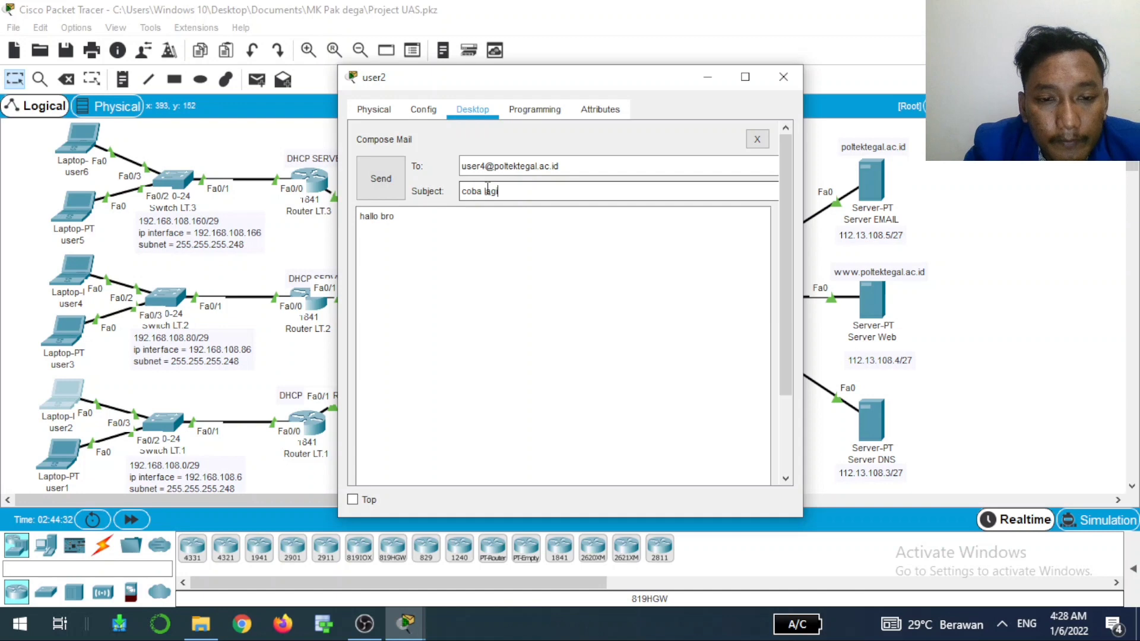
Step: Clear the existing "hallo bro" text from the body of user2's new mail
left_click(430, 225)
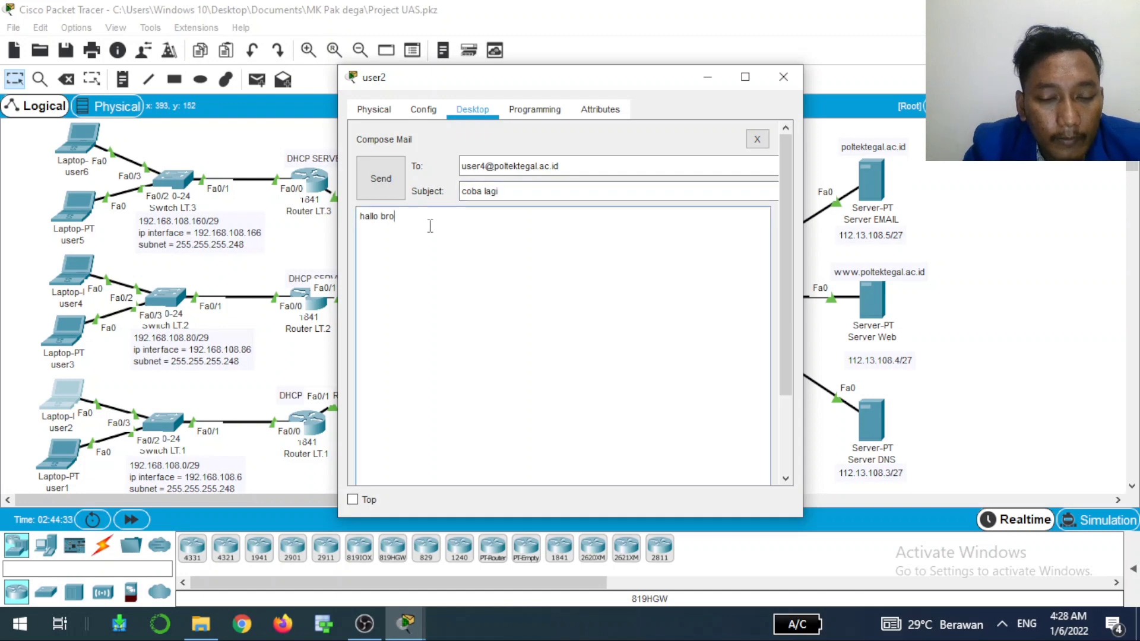
key("BackSpace")
key("BackSpace")
key("BackSpace")
key("BackSpace")
key("BackSpace")
key("BackSpace")
key("BackSpace")
key("BackSpace")
key("BackSpace")
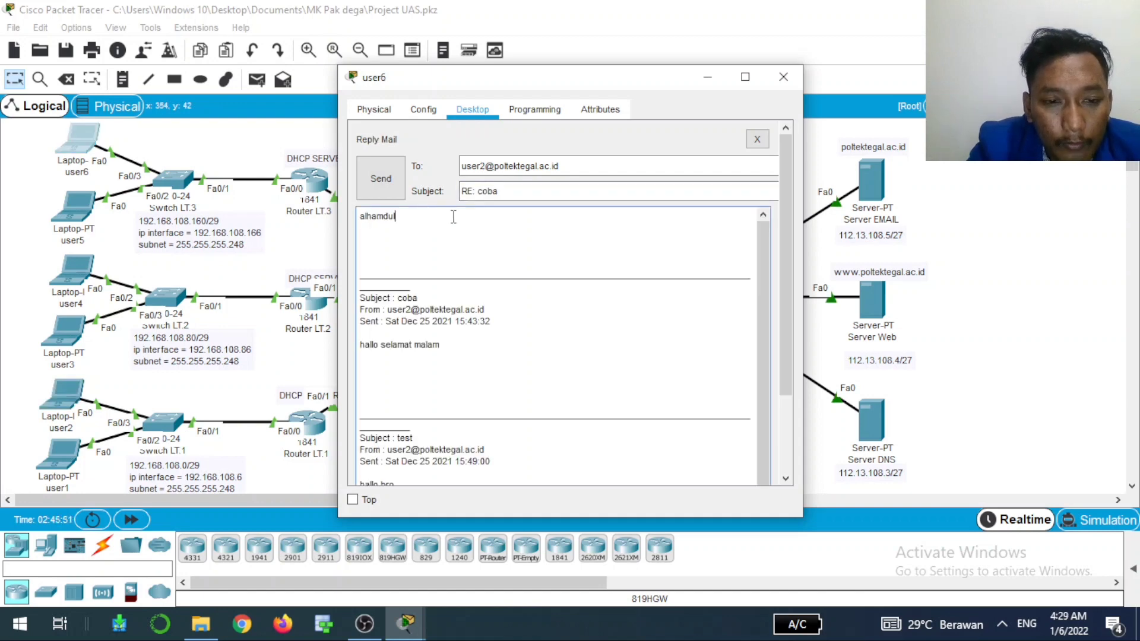
Step: Complete user6's reply to user2 so it reads "alhamdulillah baik bro", send it, and minimize the user6 window
type("lah bak")
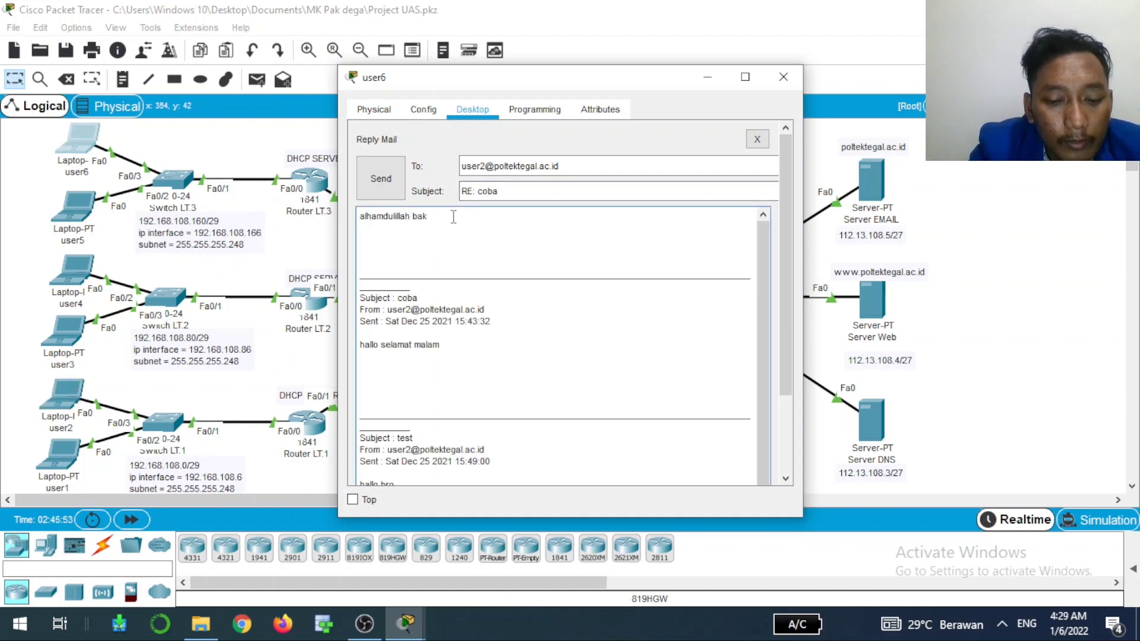
key("BackSpace")
type("ik bro")
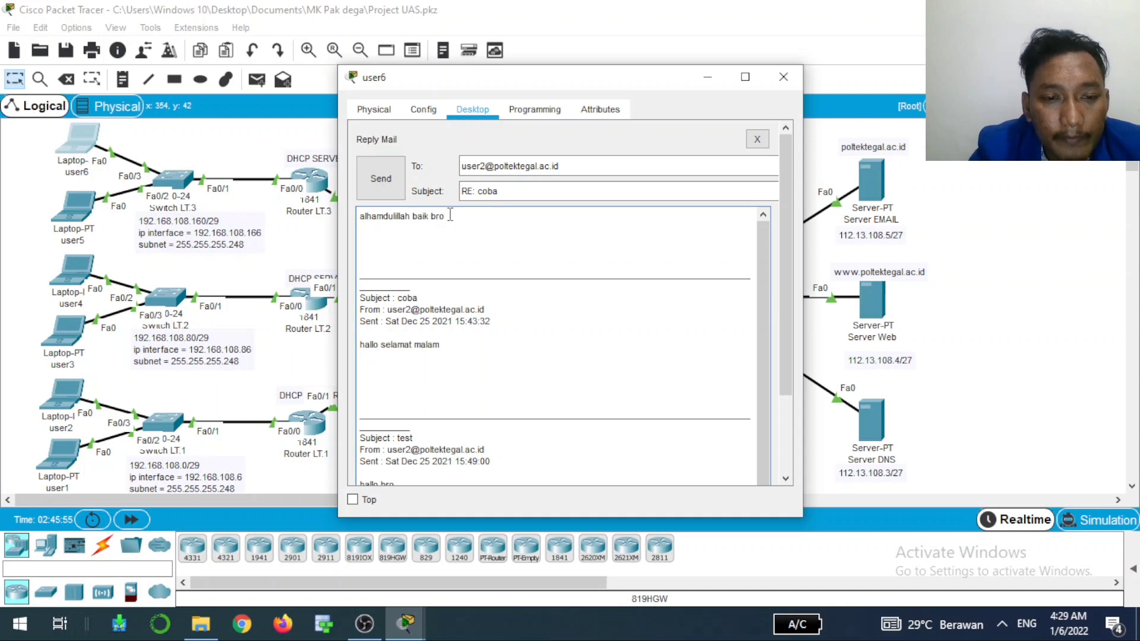
left_click(400, 183)
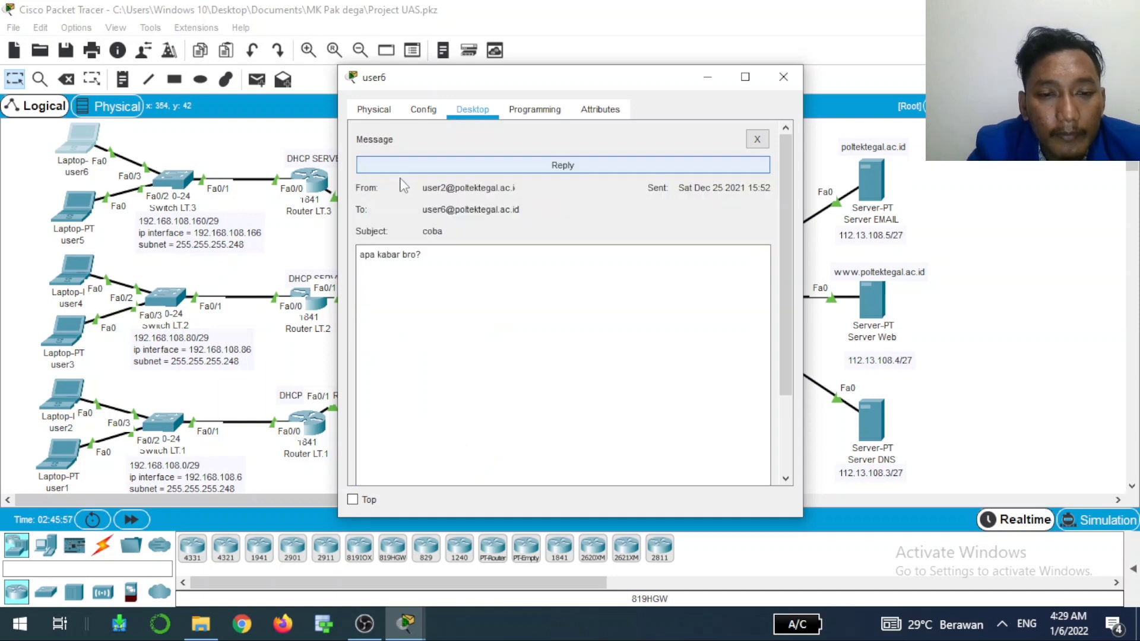
left_click(707, 78)
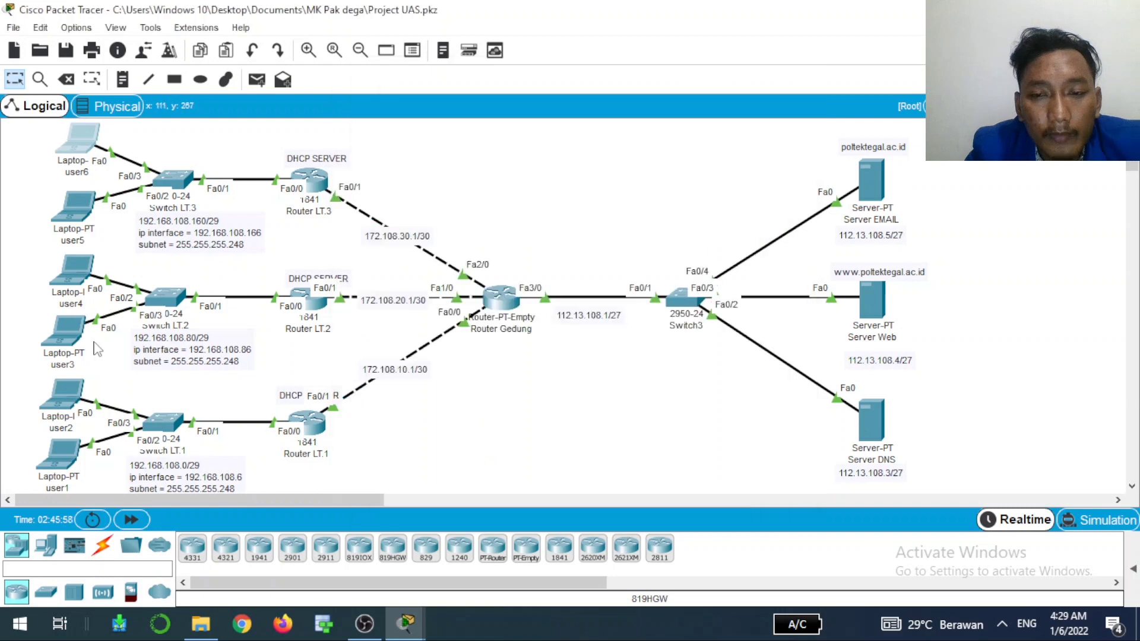
Step: Receive new mail on user2, open user6's reply to read it, and minimize the user2 window
left_click(64, 393)
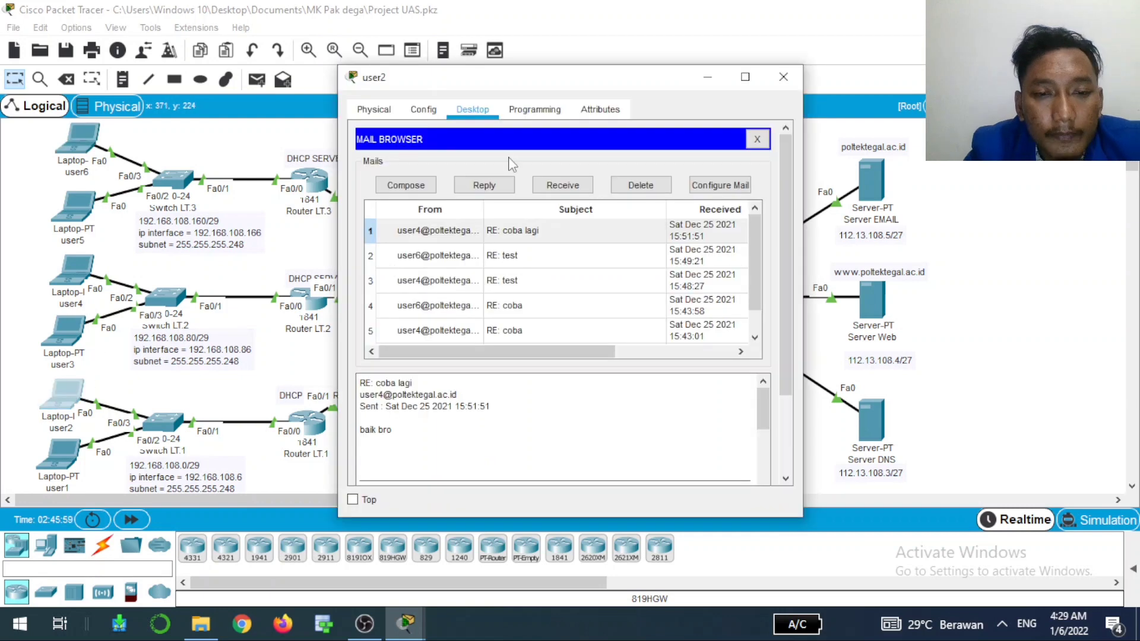
left_click(558, 185)
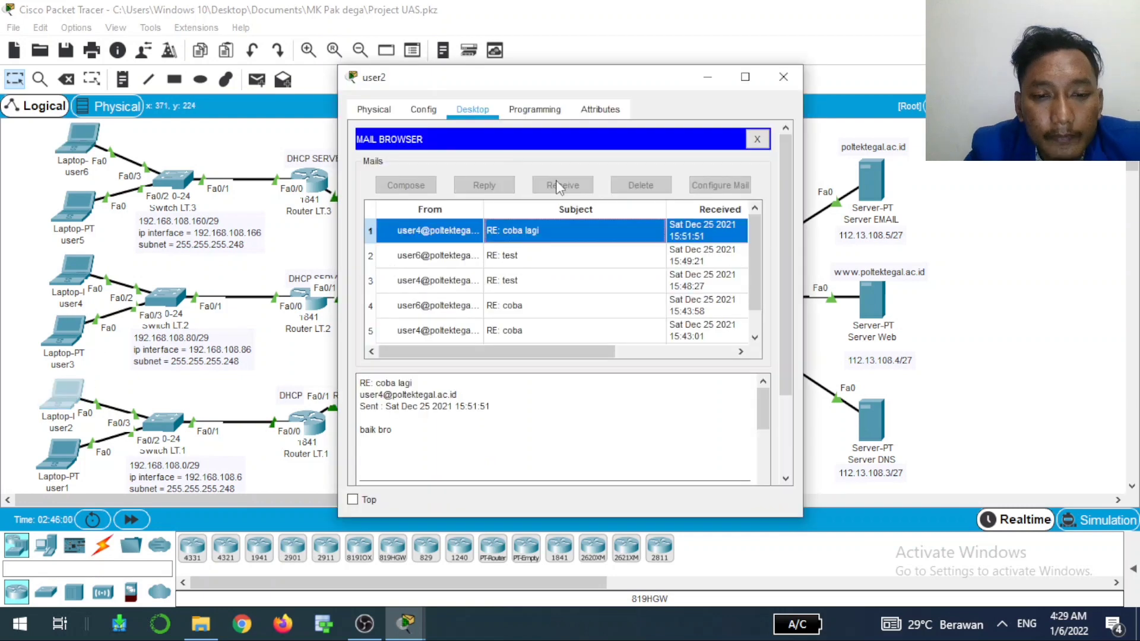
double_click(546, 237)
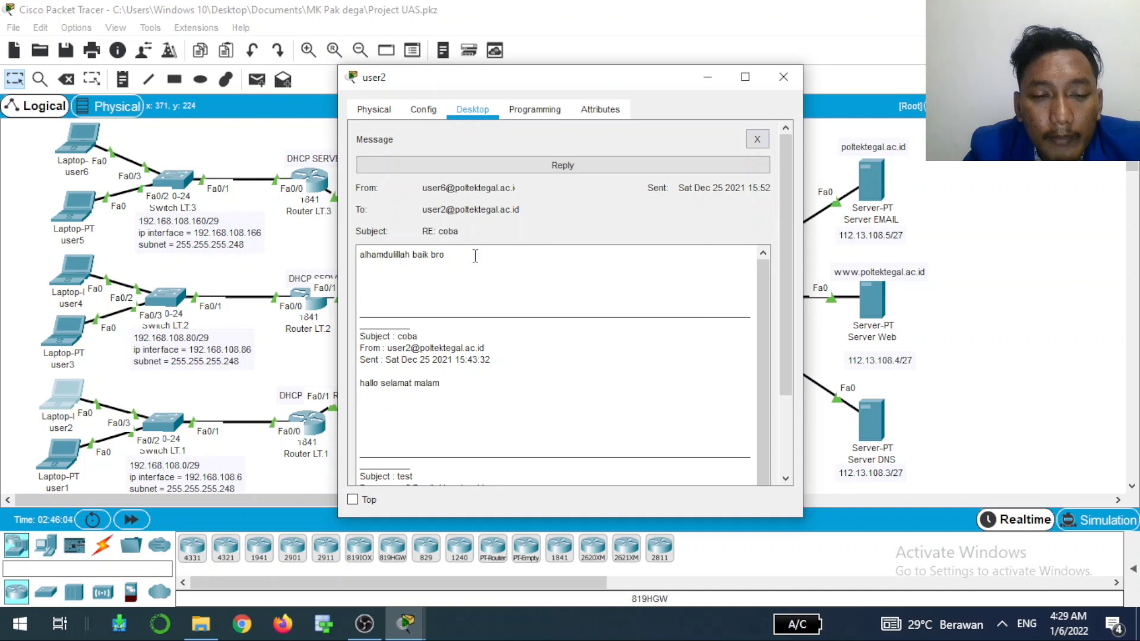
left_click(710, 77)
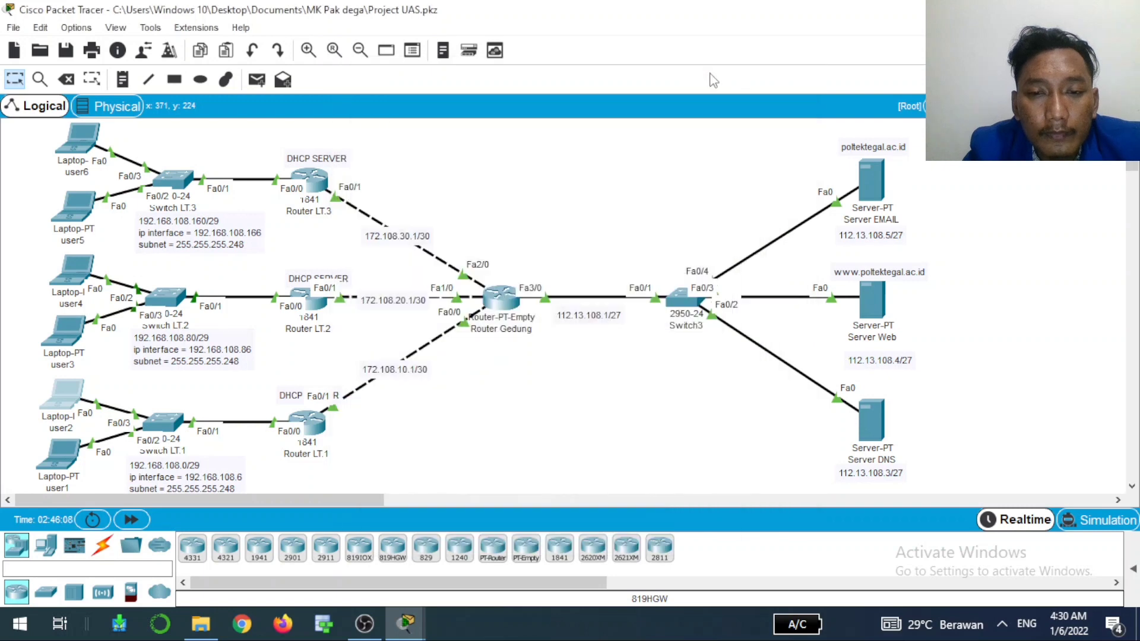